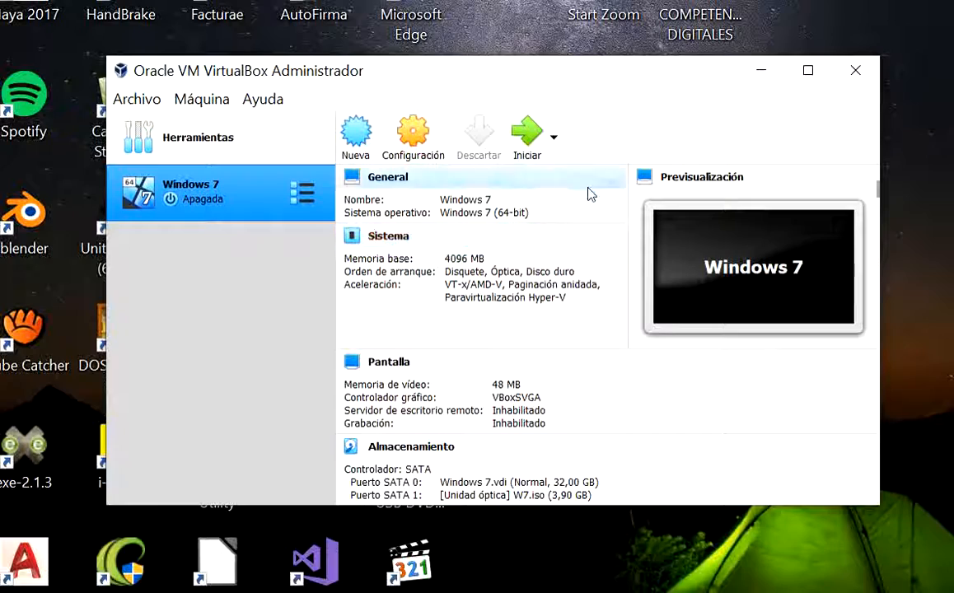
# Reopen Oracle VM VirtualBox from the desktop and start a new virtual machine named Linux-Mint
pyautogui.click(856, 71)
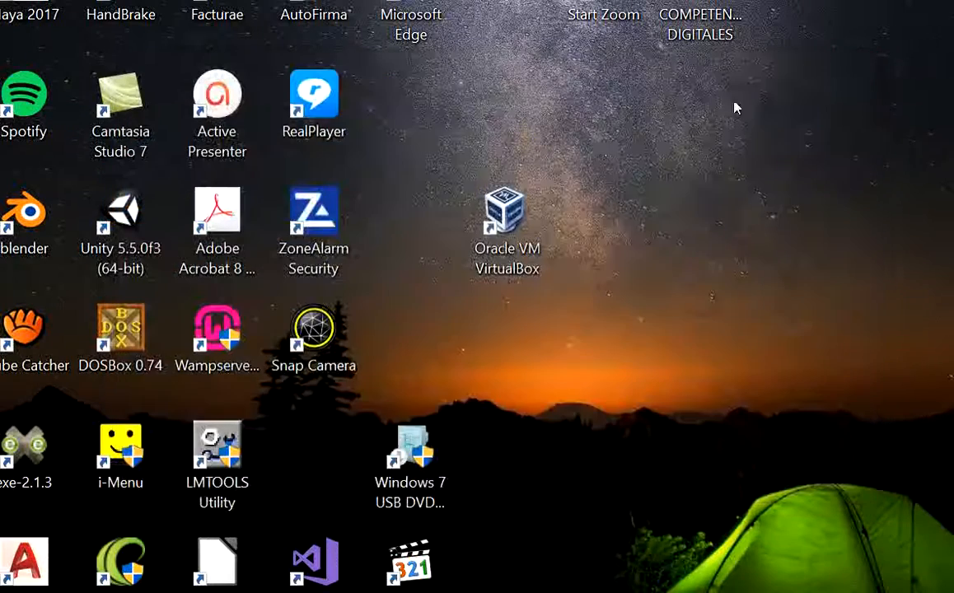
pyautogui.doubleClick(498, 224)
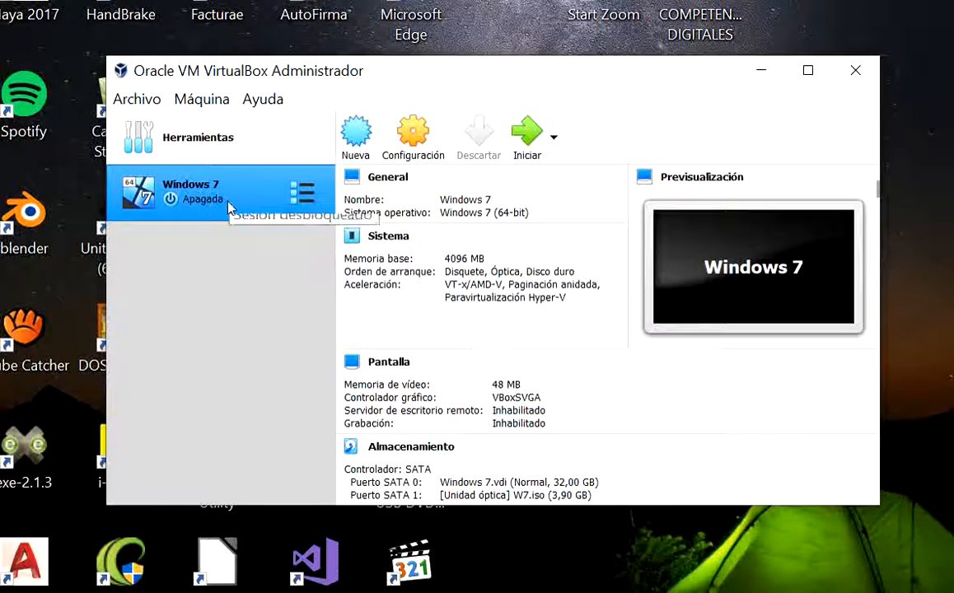
pyautogui.click(212, 142)
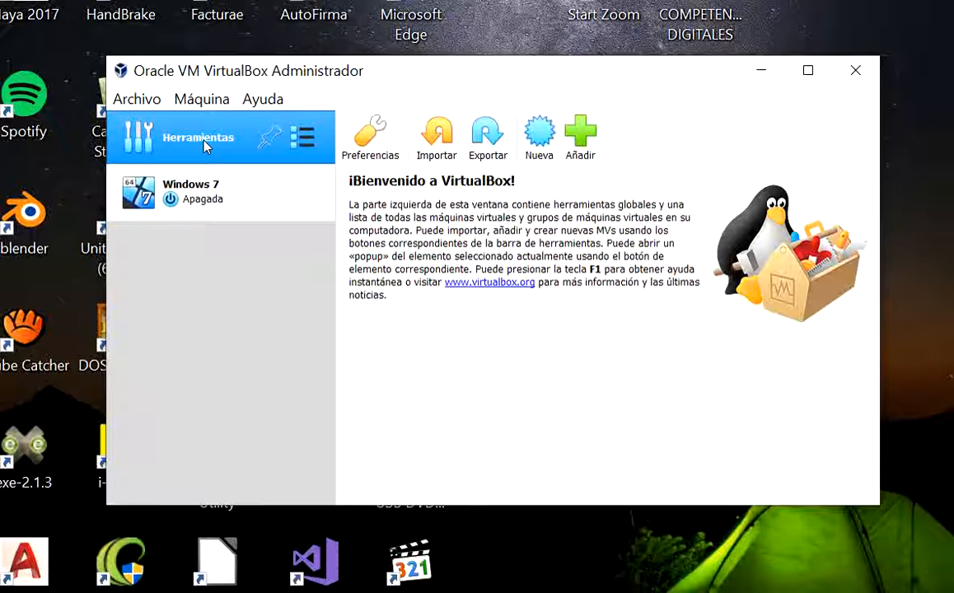
pyautogui.click(540, 136)
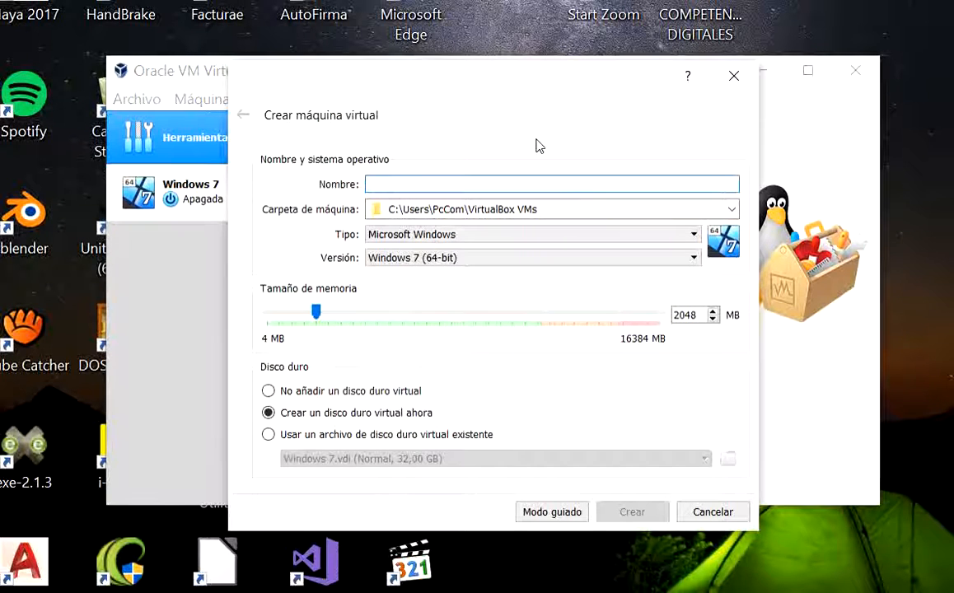
pyautogui.write('Linux-')
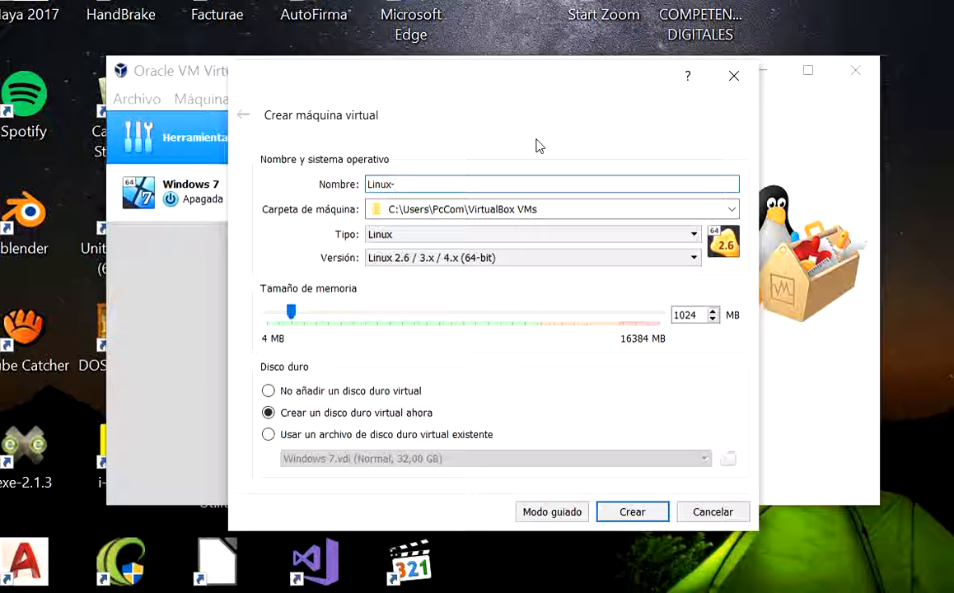
pyautogui.write('Min')
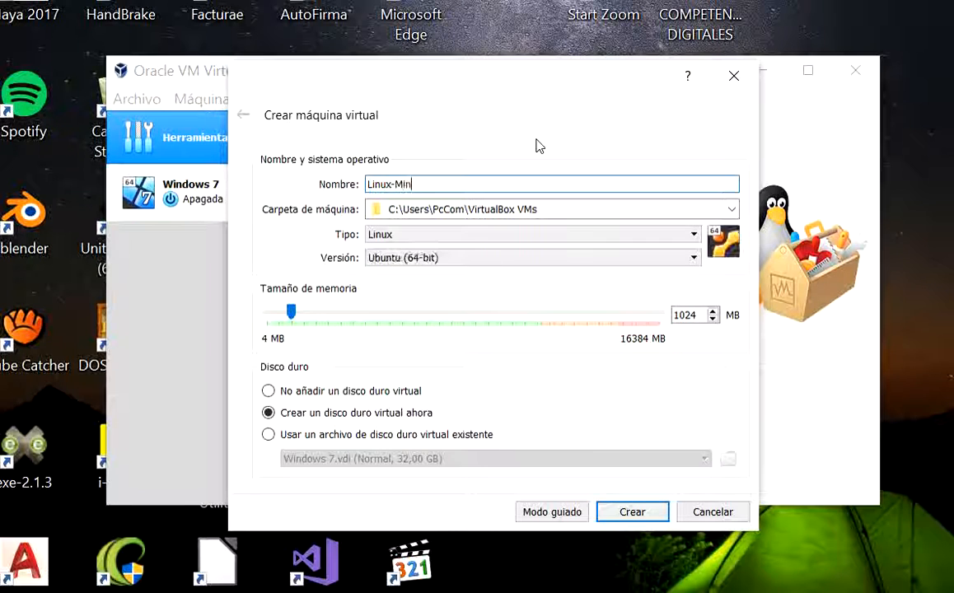
pyautogui.write('t')
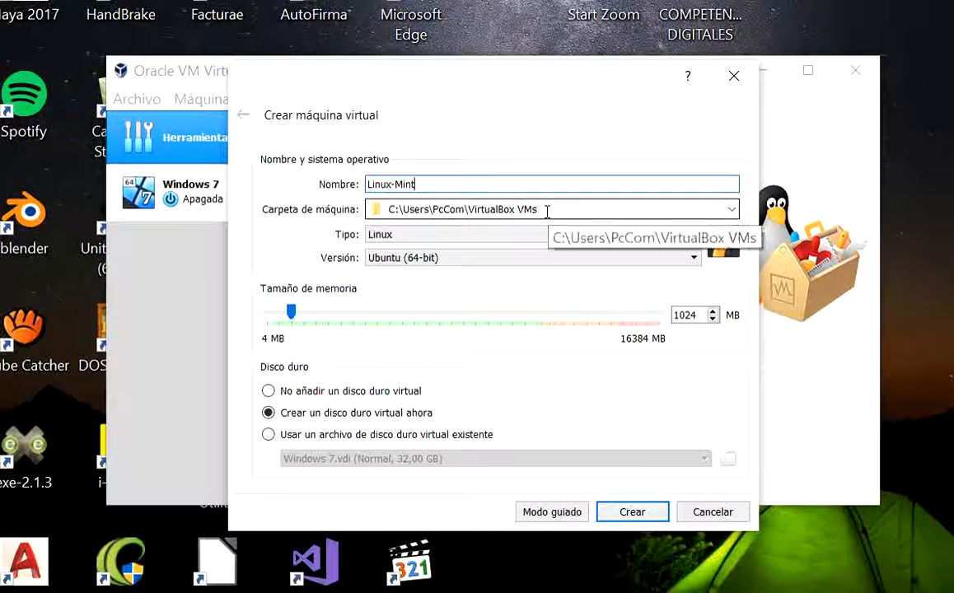
# Set the new machine's folder to the VMachines folder on the DATOS (F:) drive
pyautogui.click(389, 207)
pyautogui.click(389, 207)
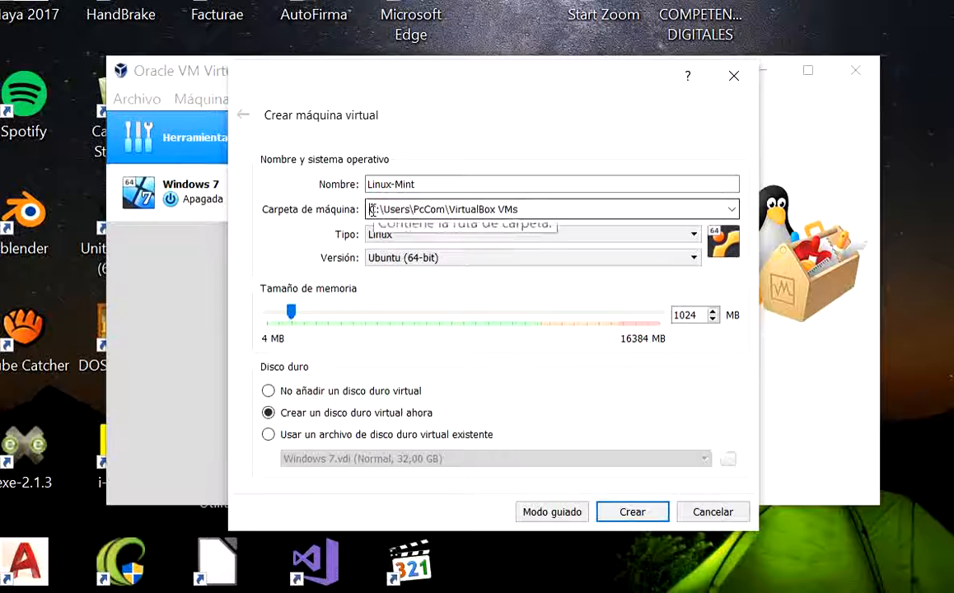
pyautogui.click(369, 209)
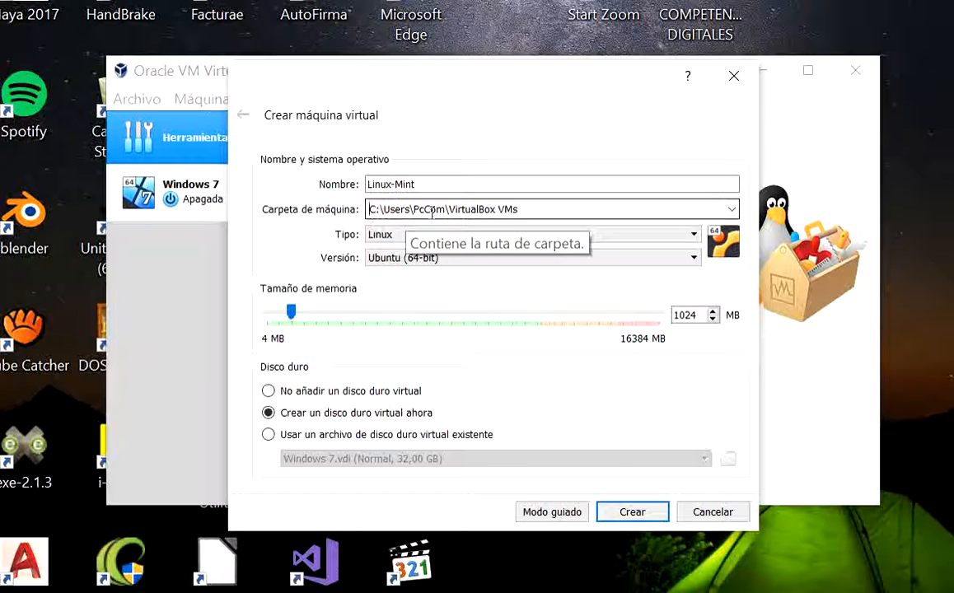
pyautogui.click(732, 211)
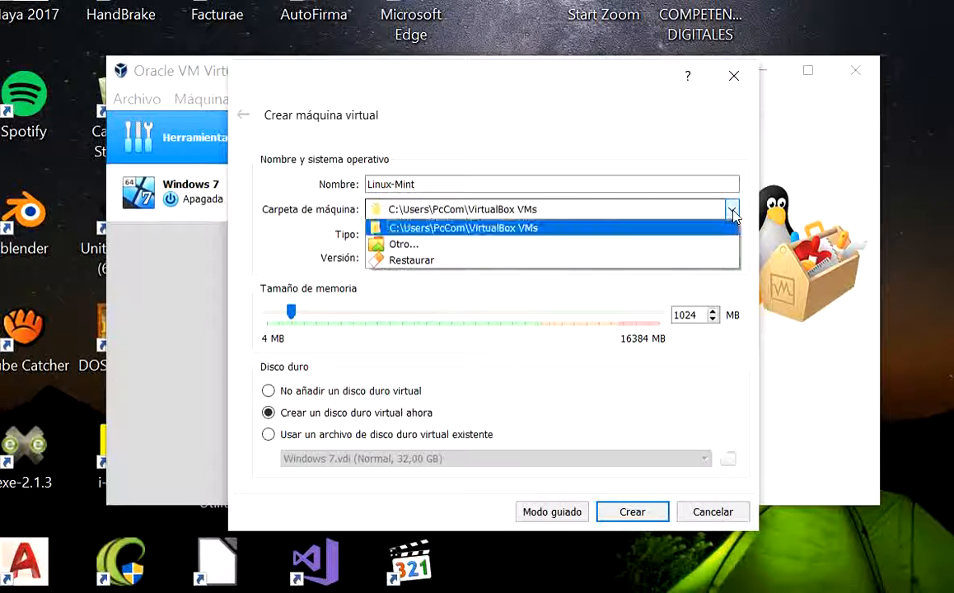
pyautogui.click(408, 247)
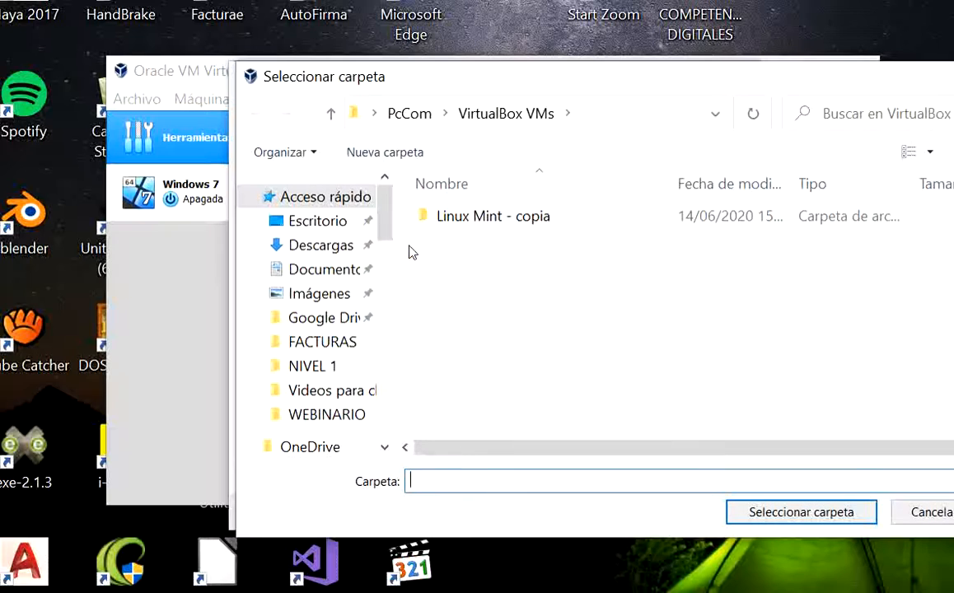
pyautogui.moveTo(390, 228); pyautogui.dragTo(398, 295)
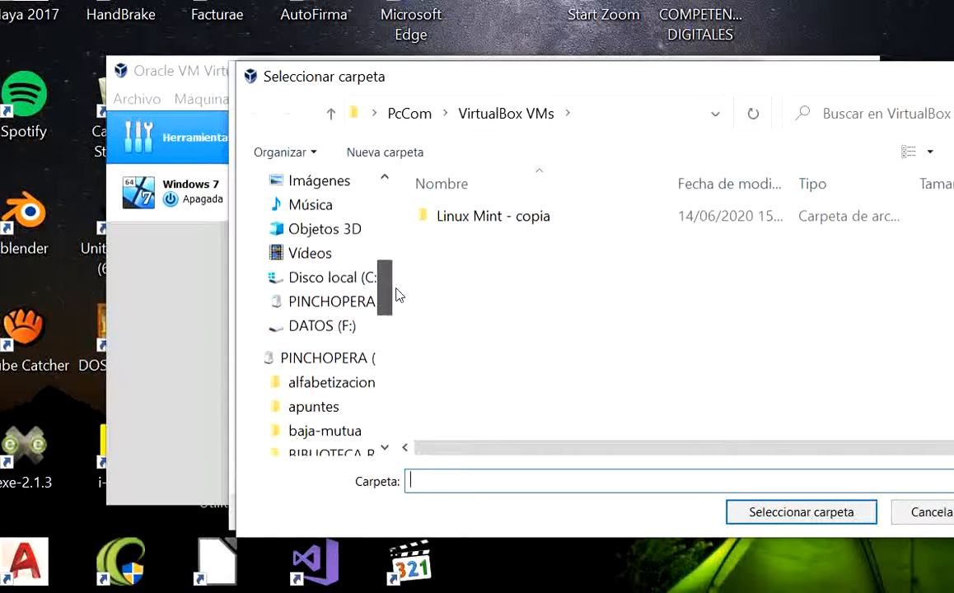
pyautogui.click(326, 330)
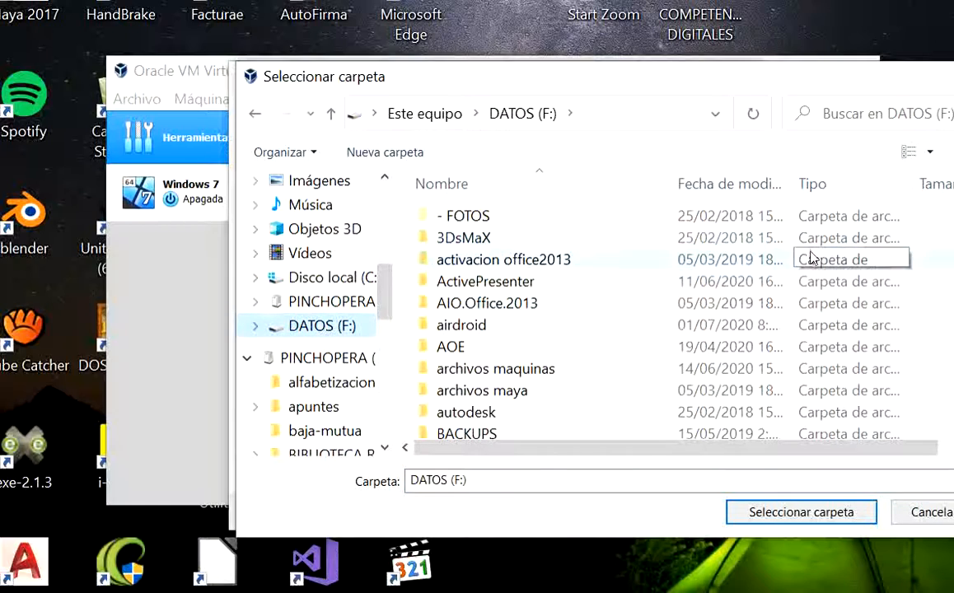
pyautogui.scroll(-1, 750, 312)
pyautogui.scroll(-1, 733, 313)
pyautogui.moveTo(754, 79); pyautogui.dragTo(649, 53)
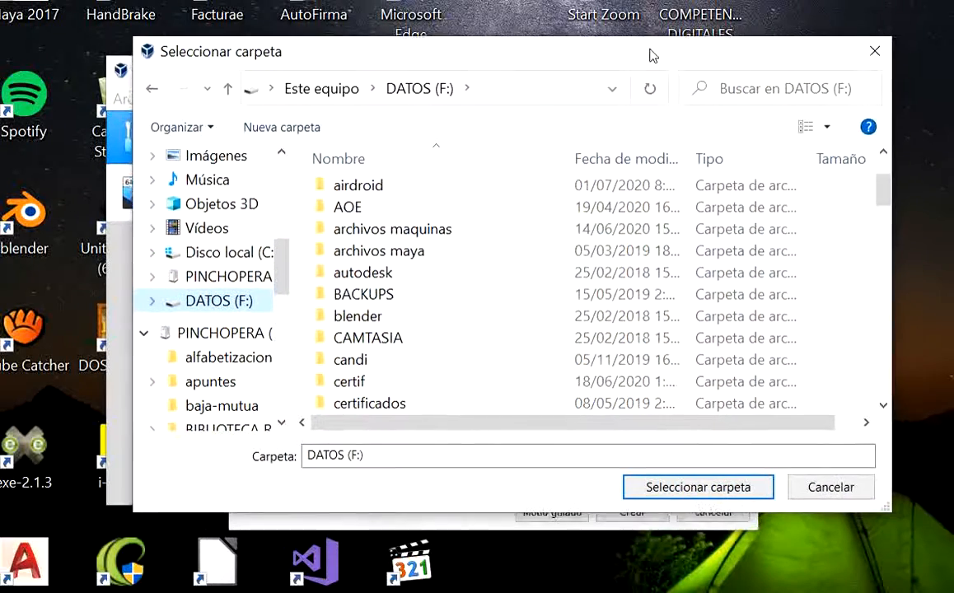
pyautogui.scroll(-2, 494, 305)
pyautogui.scroll(-1, 488, 313)
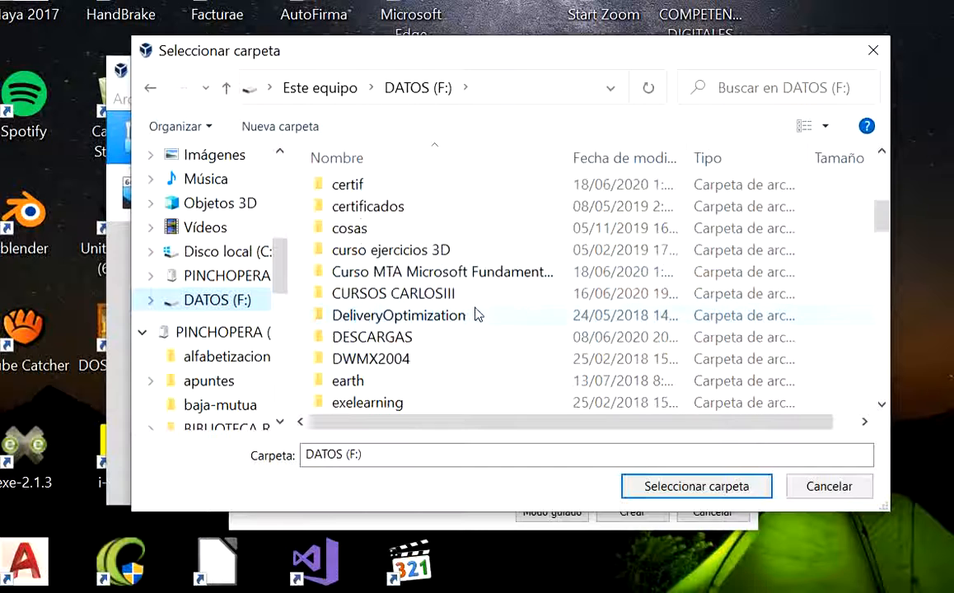
pyautogui.scroll(-3, 477, 321)
pyautogui.scroll(-5, 473, 336)
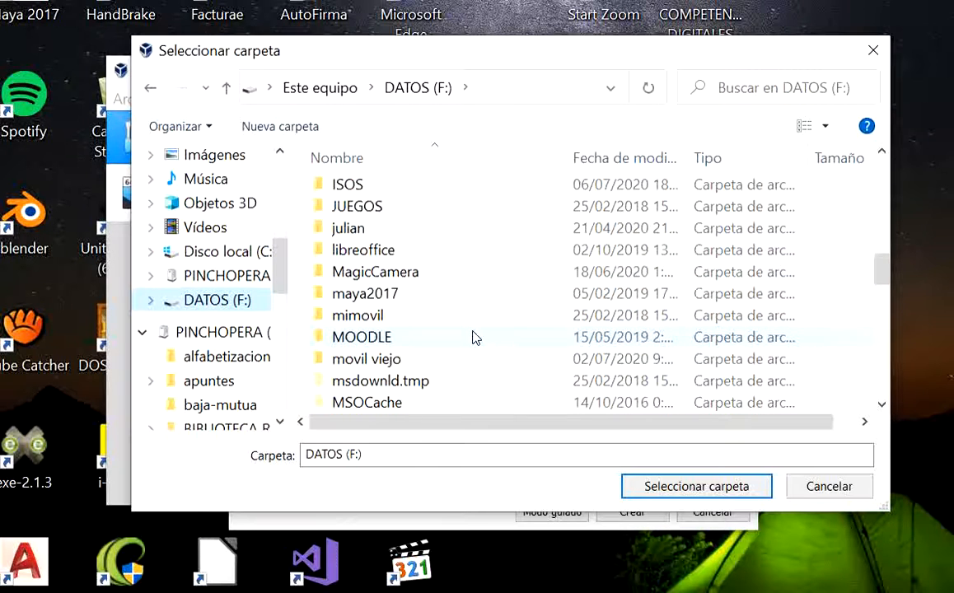
pyautogui.scroll(-10, 472, 341)
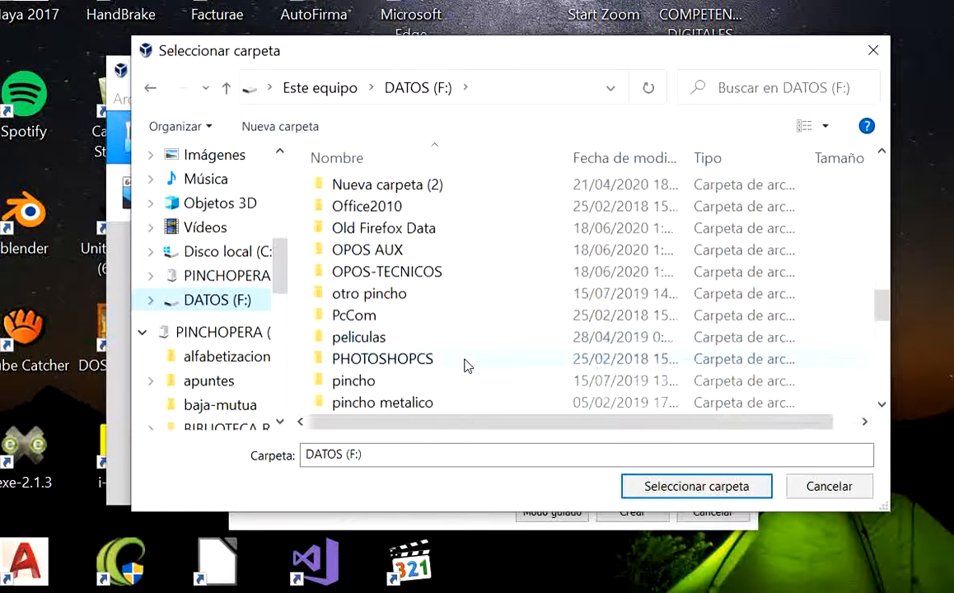
pyautogui.scroll(-1, 458, 349)
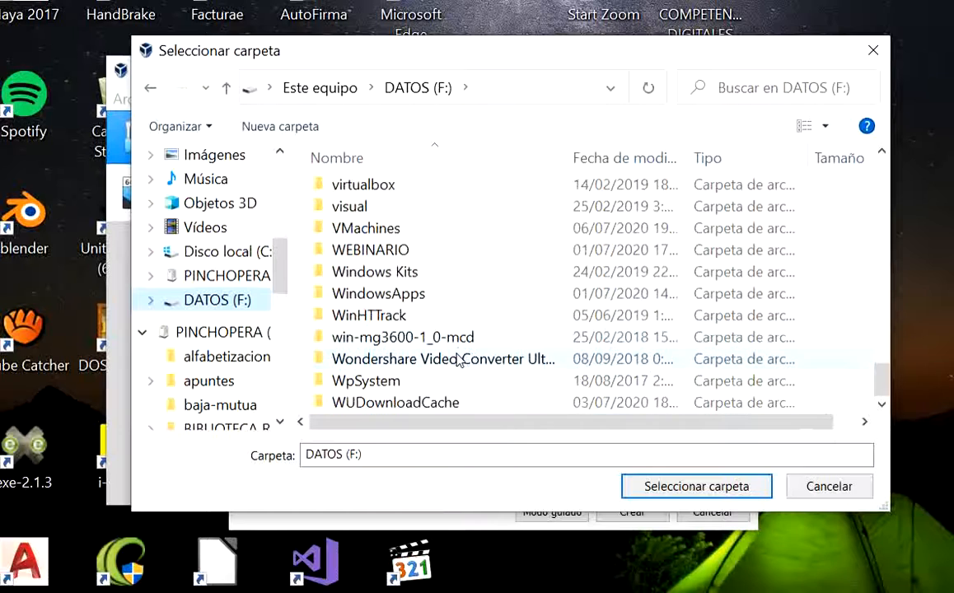
pyautogui.click(381, 229)
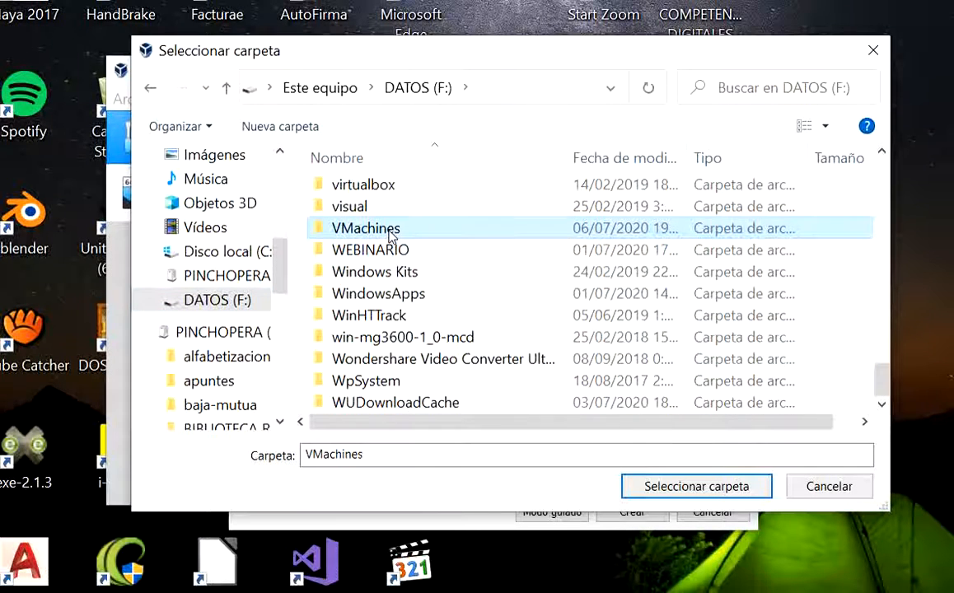
pyautogui.doubleClick(388, 231)
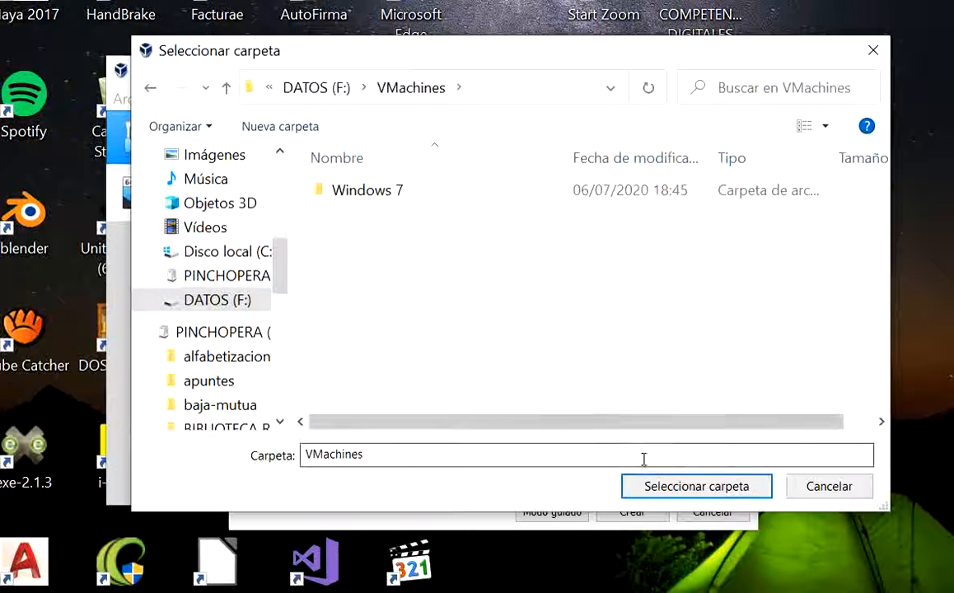
pyautogui.click(663, 488)
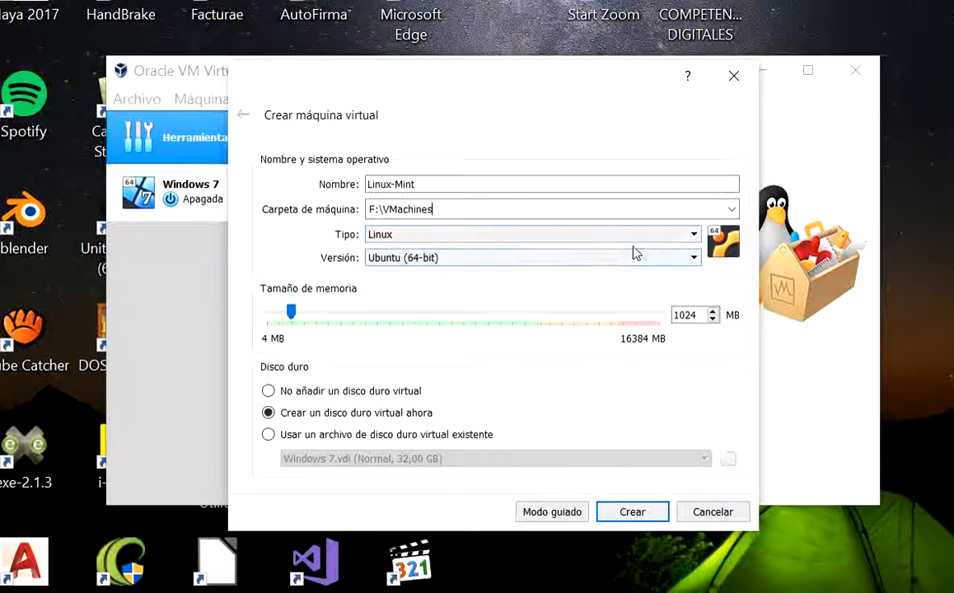
# Set the operating system version to Other Linux (64-bit) and the memory size to 2048 MB
pyautogui.click(696, 262)
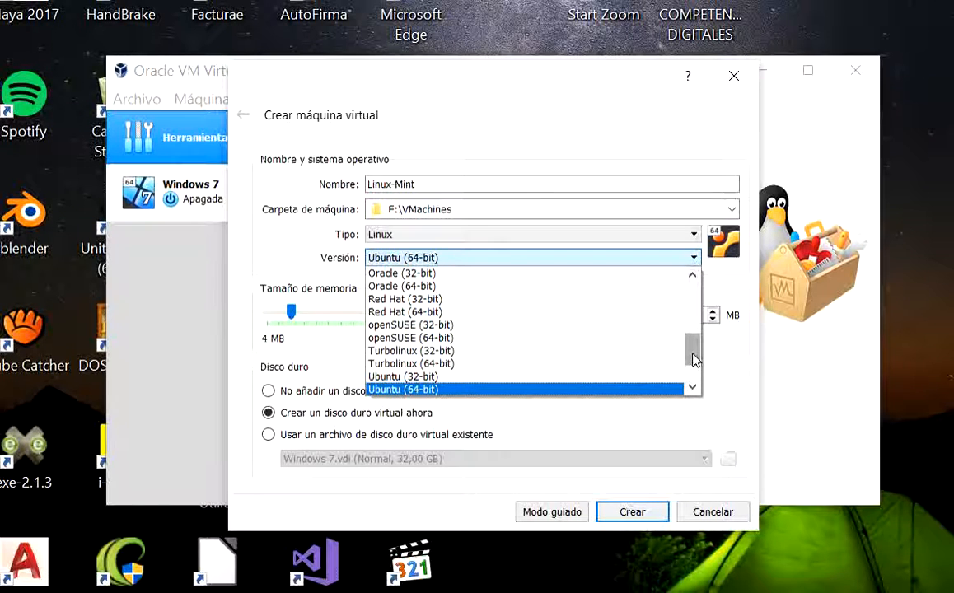
pyautogui.moveTo(691, 340); pyautogui.dragTo(690, 379)
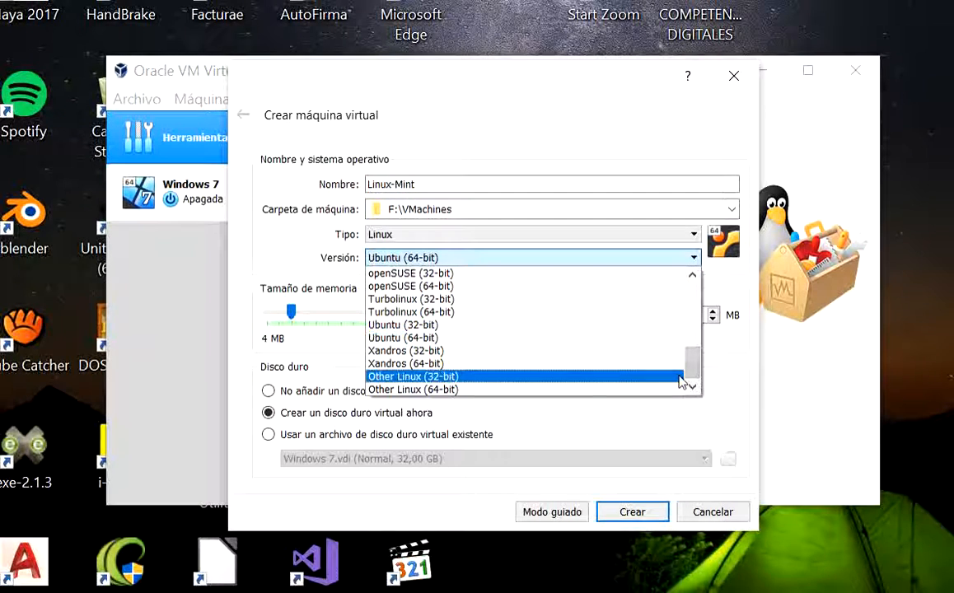
pyautogui.click(409, 390)
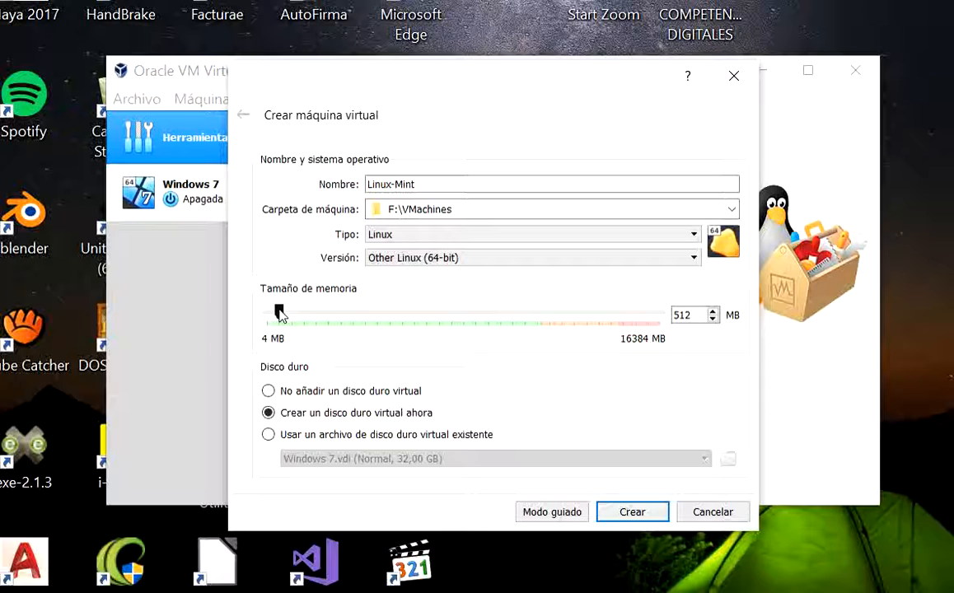
pyautogui.moveTo(281, 317); pyautogui.dragTo(317, 316)
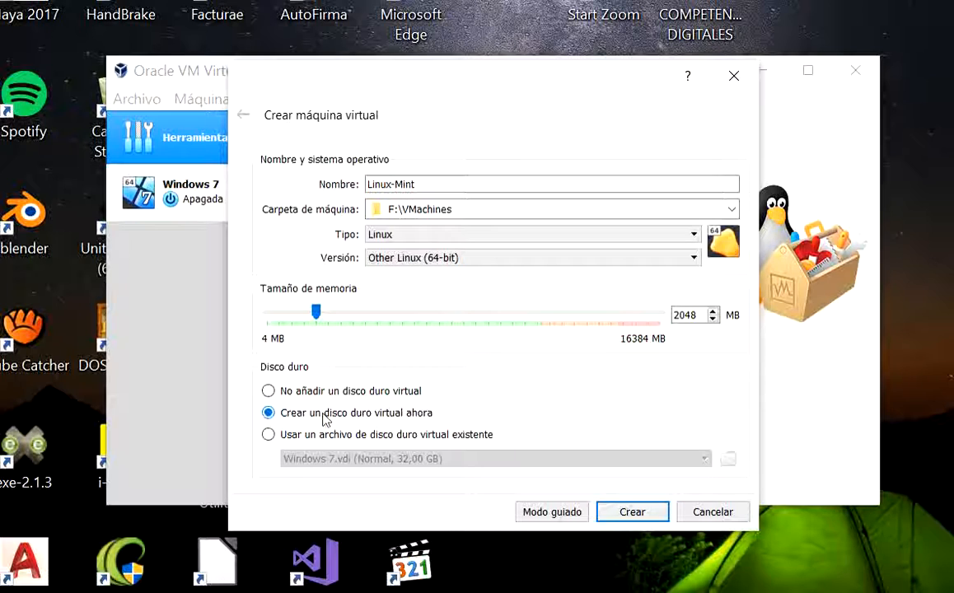
# Create the Linux-Mint machine with a dynamically allocated 8 GB virtual hard disk in VDI format
pyautogui.click(648, 521)
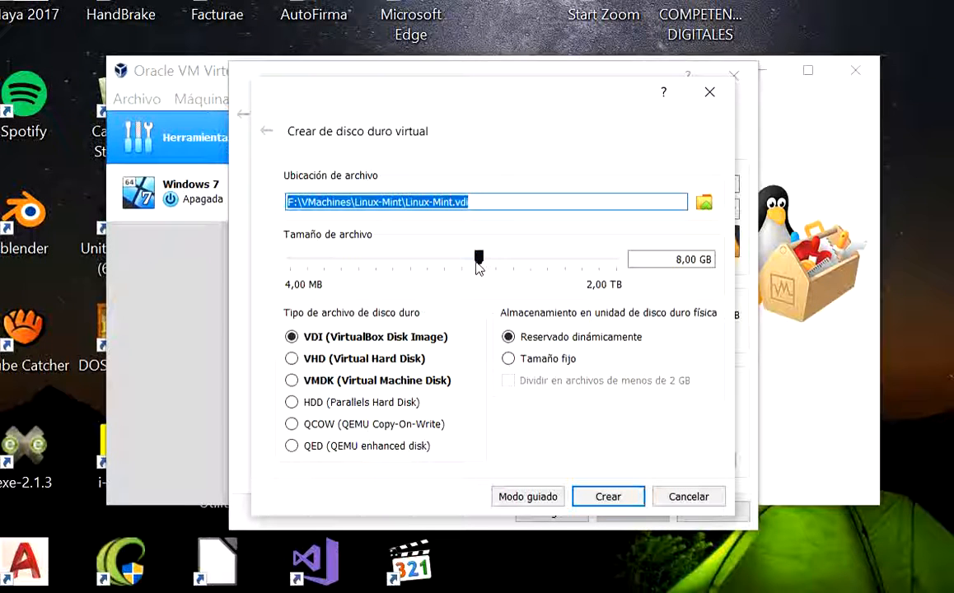
pyautogui.moveTo(478, 270)
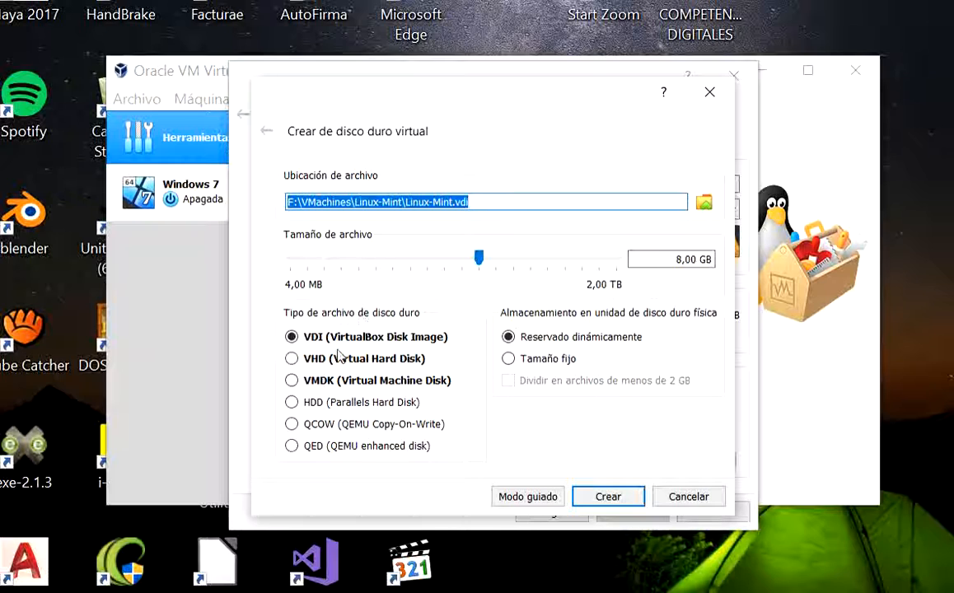
pyautogui.click(293, 340)
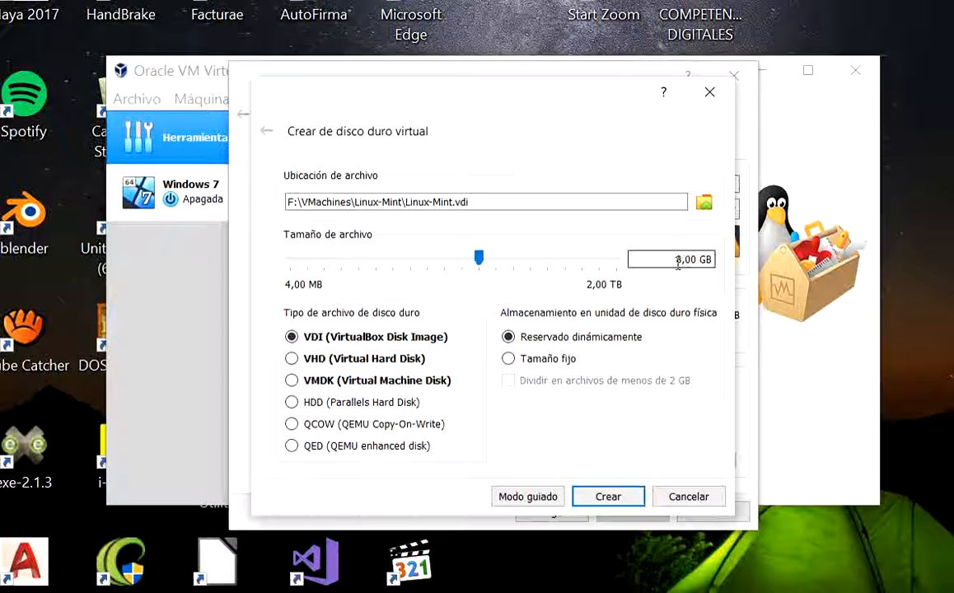
pyautogui.click(607, 496)
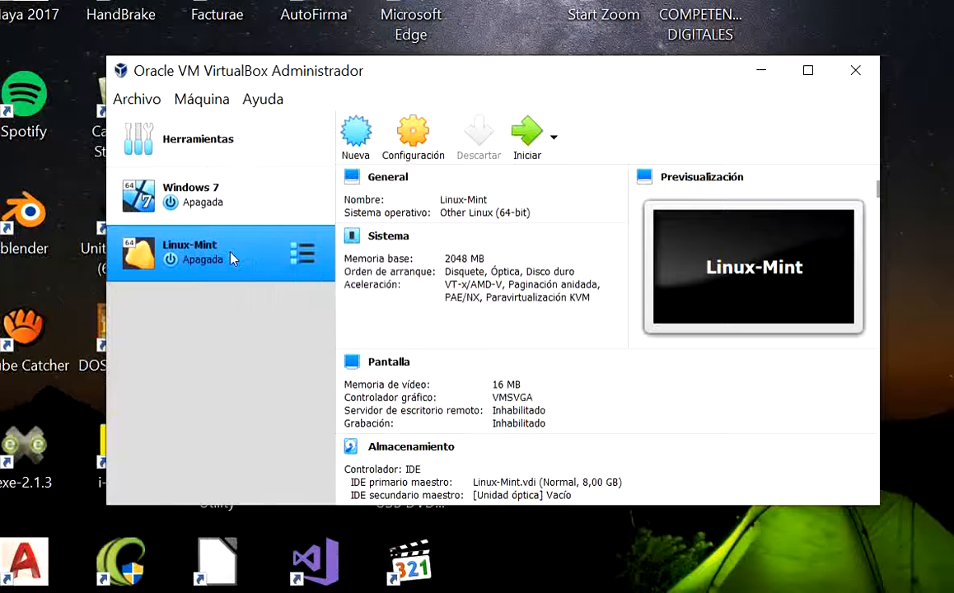
# Attach linuxmint.iso from the ISOS folder on DATOS (F:) to the Linux-Mint machine's empty optical drive and save the configuration
pyautogui.rightClick(234, 258)
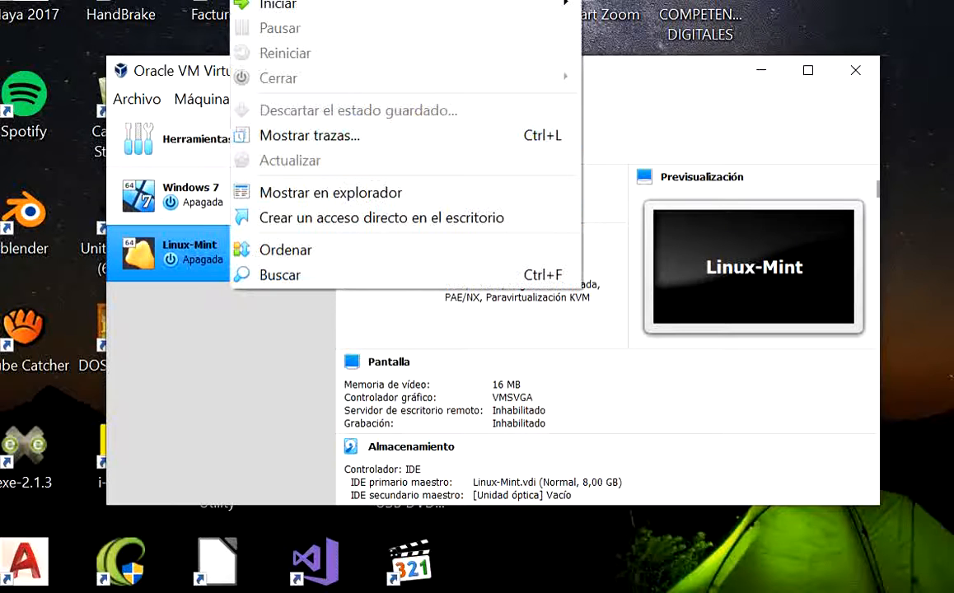
pyautogui.click(362, 1)
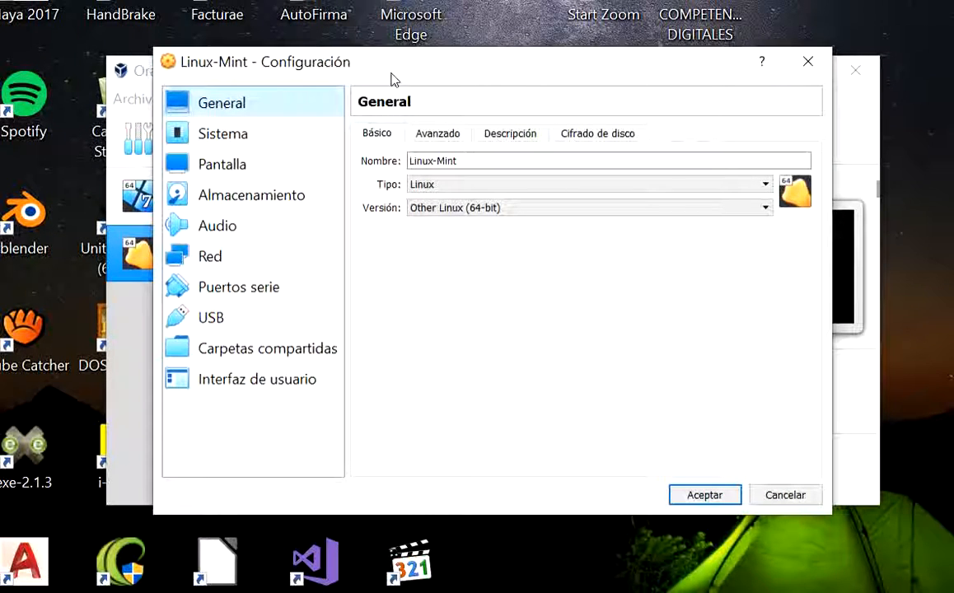
pyautogui.click(281, 197)
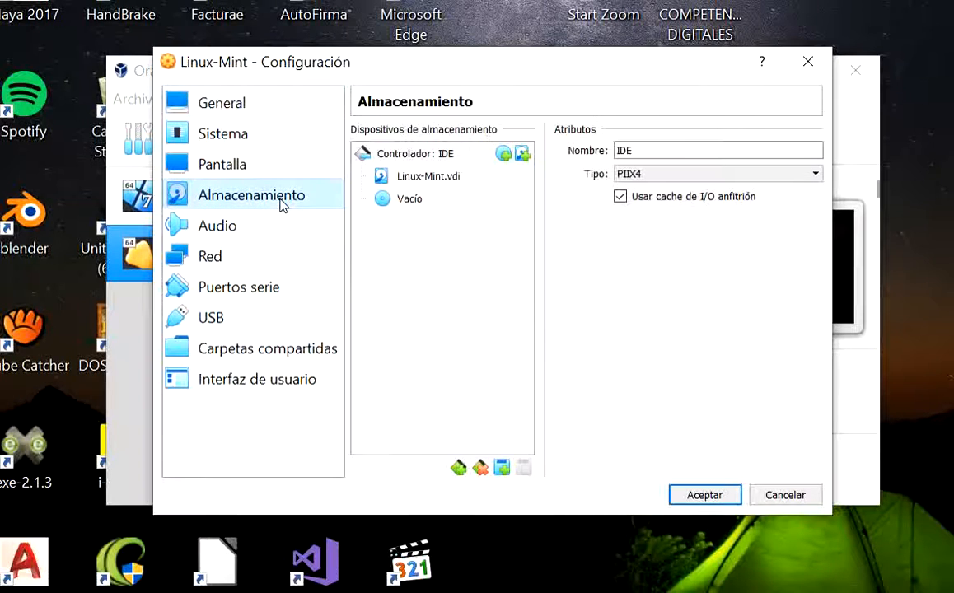
pyautogui.click(411, 205)
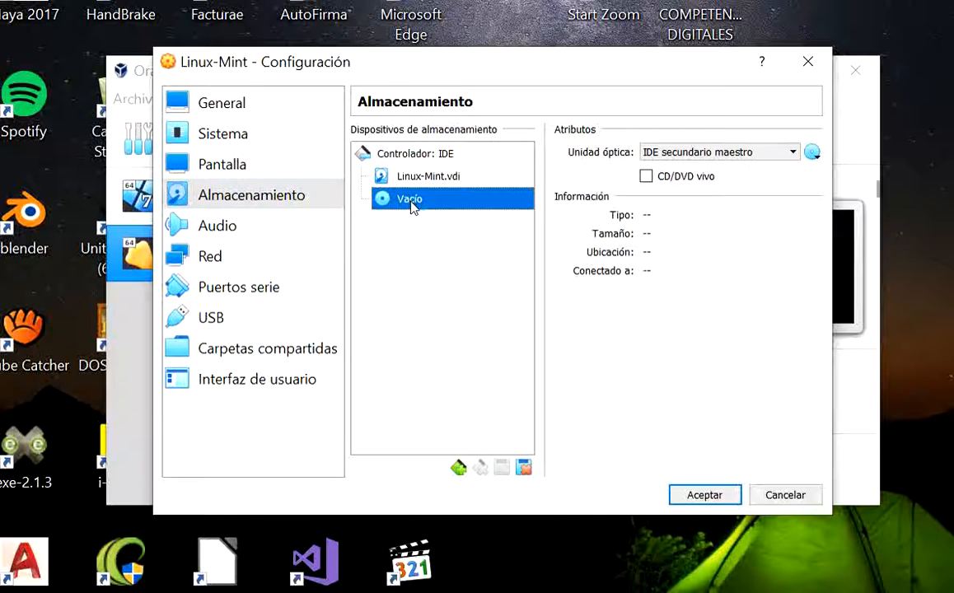
pyautogui.click(812, 154)
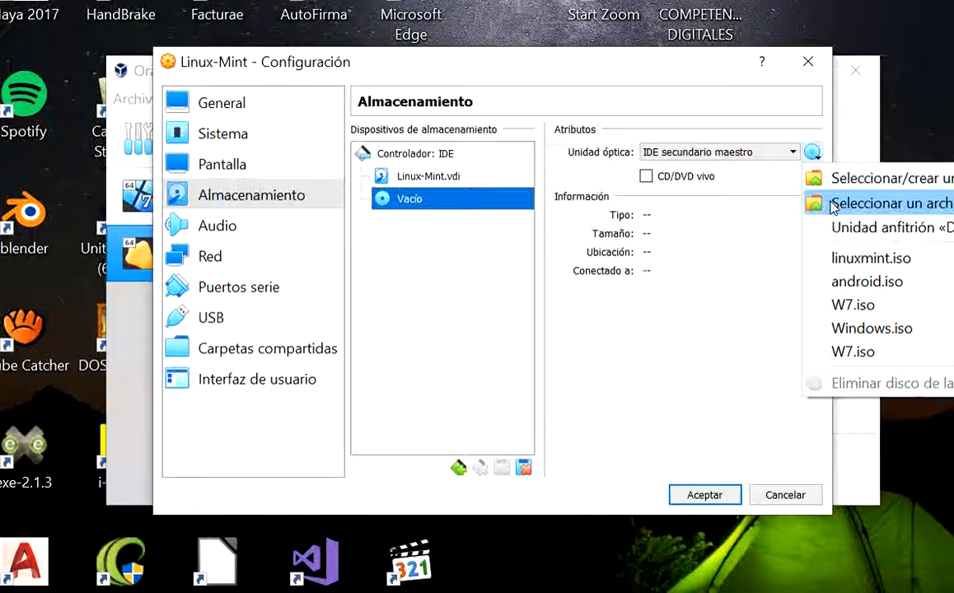
pyautogui.click(834, 208)
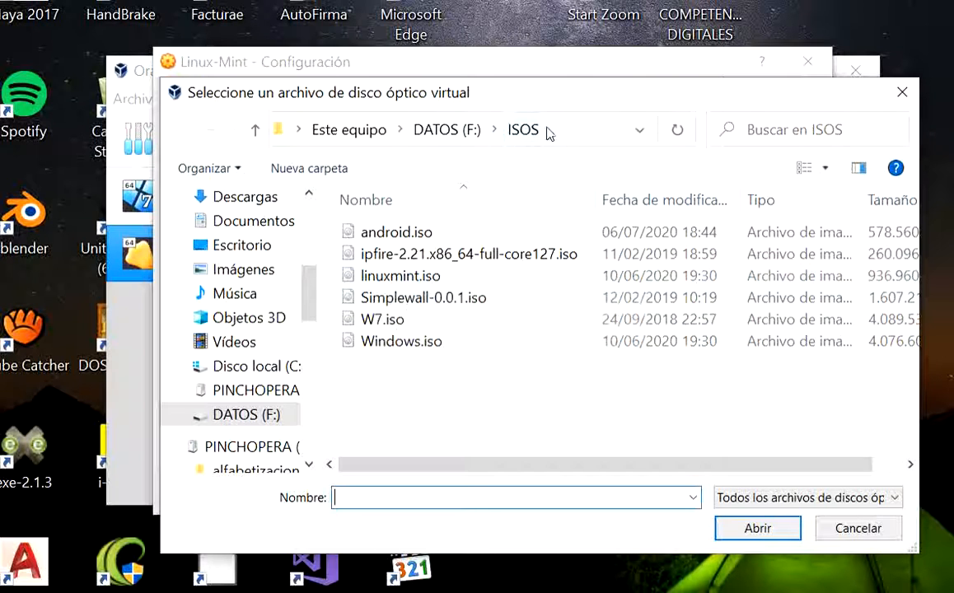
pyautogui.click(391, 279)
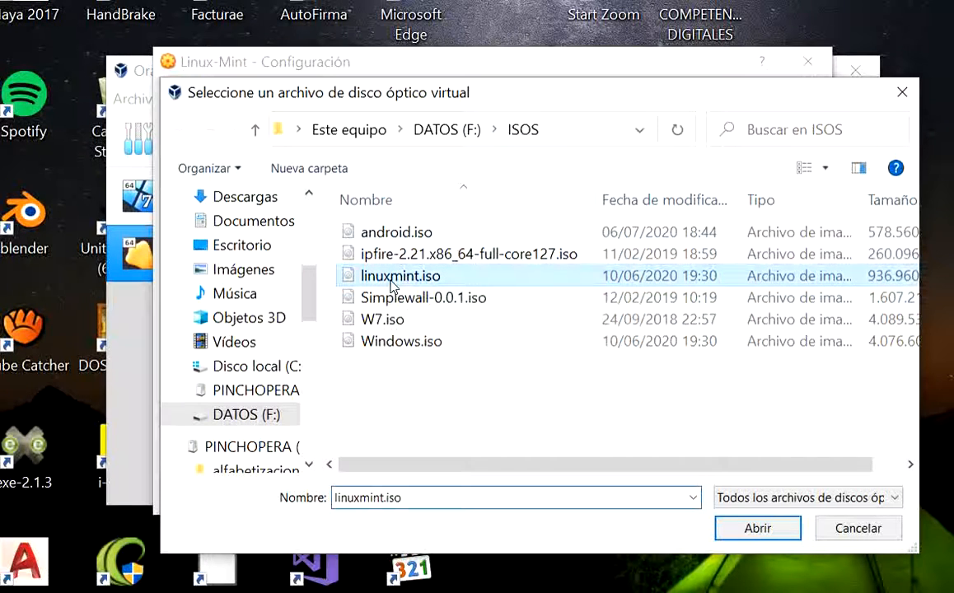
pyautogui.click(735, 529)
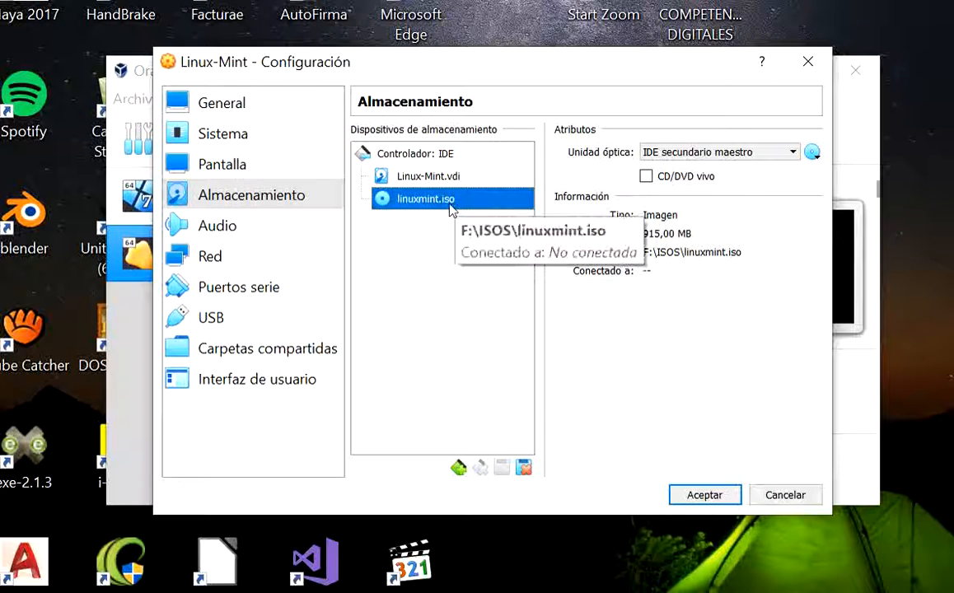
pyautogui.click(680, 496)
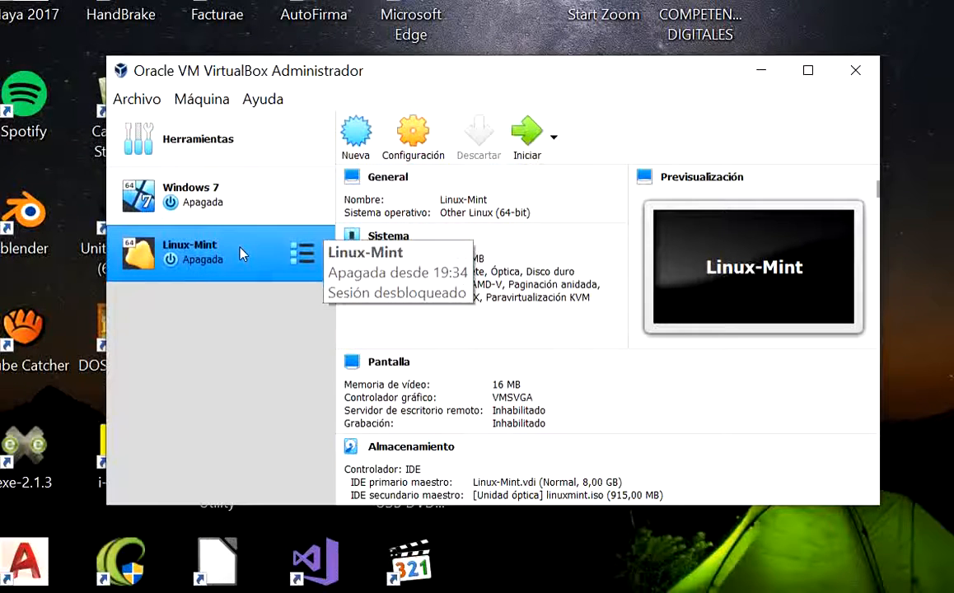
# Start the Linux-Mint virtual machine with linuxmint.iso as its startup disk
pyautogui.rightClick(240, 253)
pyautogui.moveTo(350, 12)
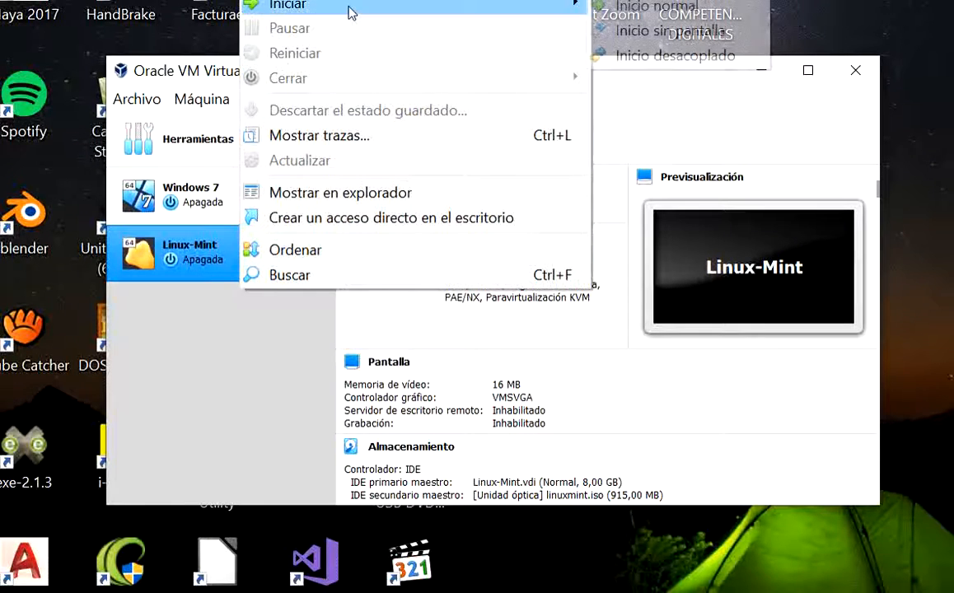
pyautogui.click(212, 257)
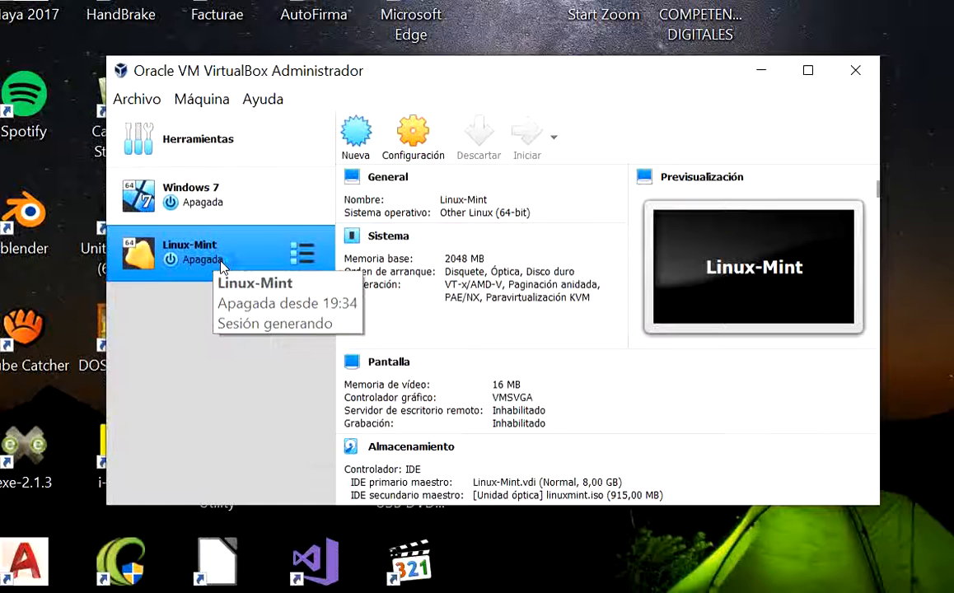
pyautogui.doubleClick(221, 262)
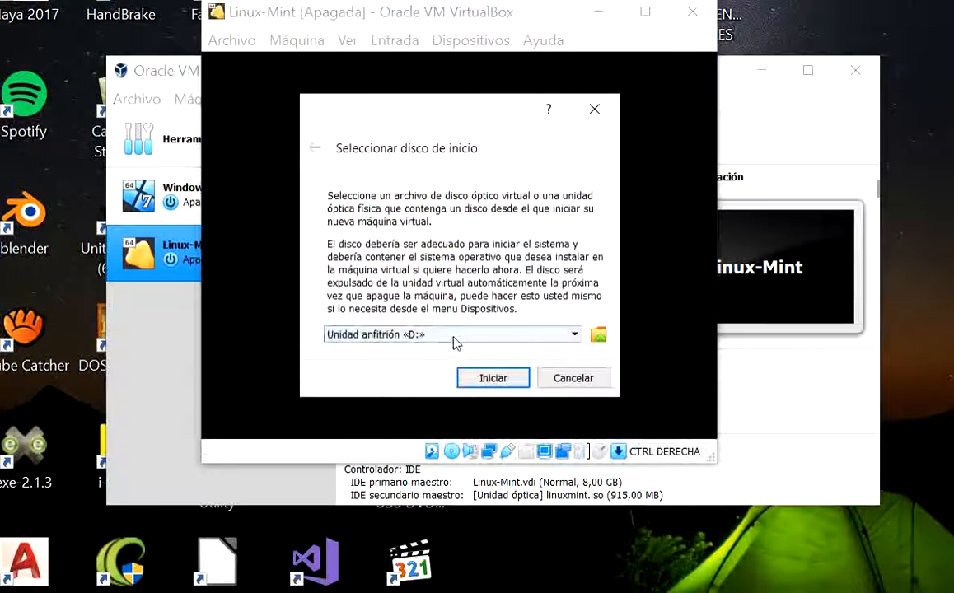
pyautogui.click(576, 335)
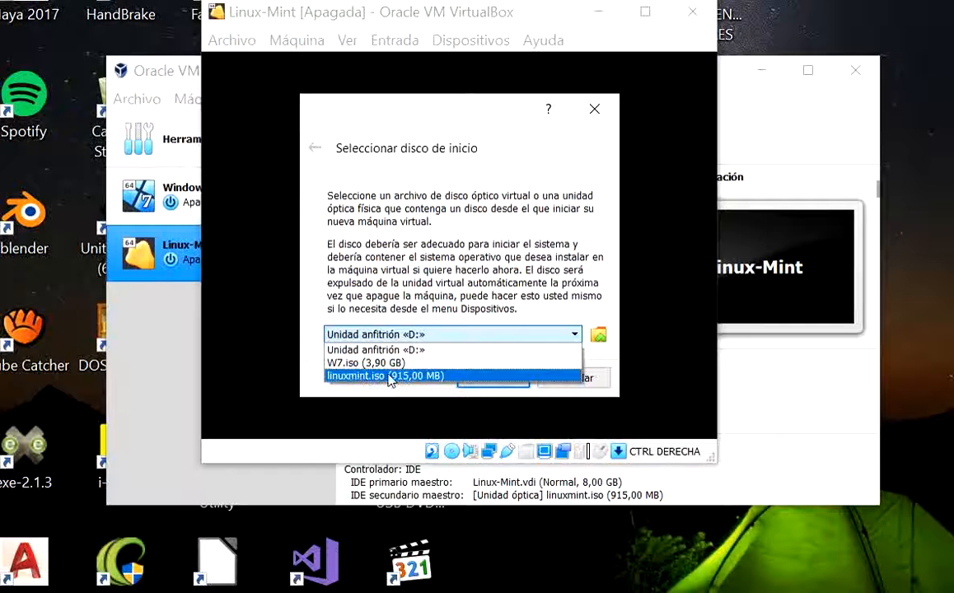
pyautogui.click(391, 376)
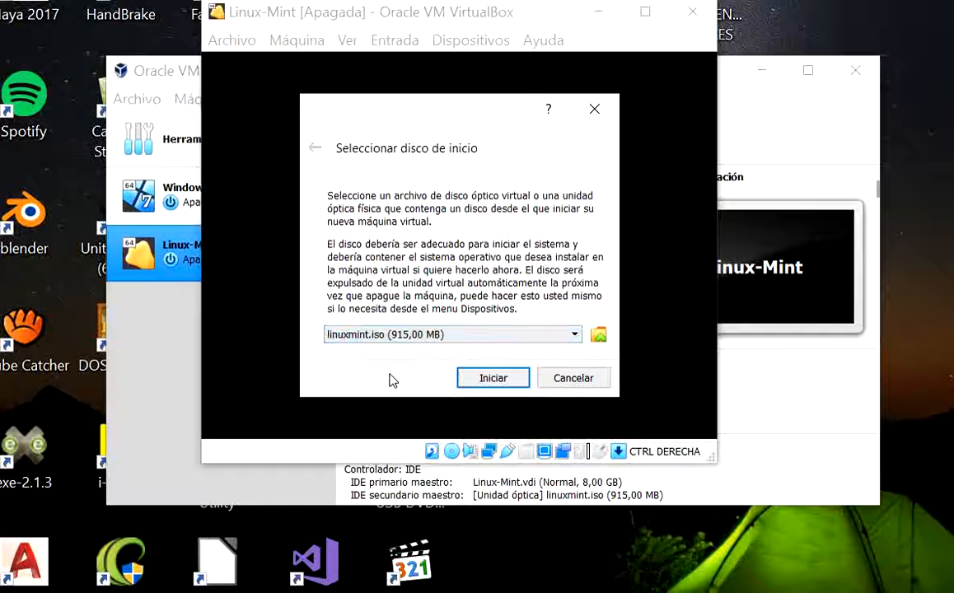
pyautogui.click(493, 378)
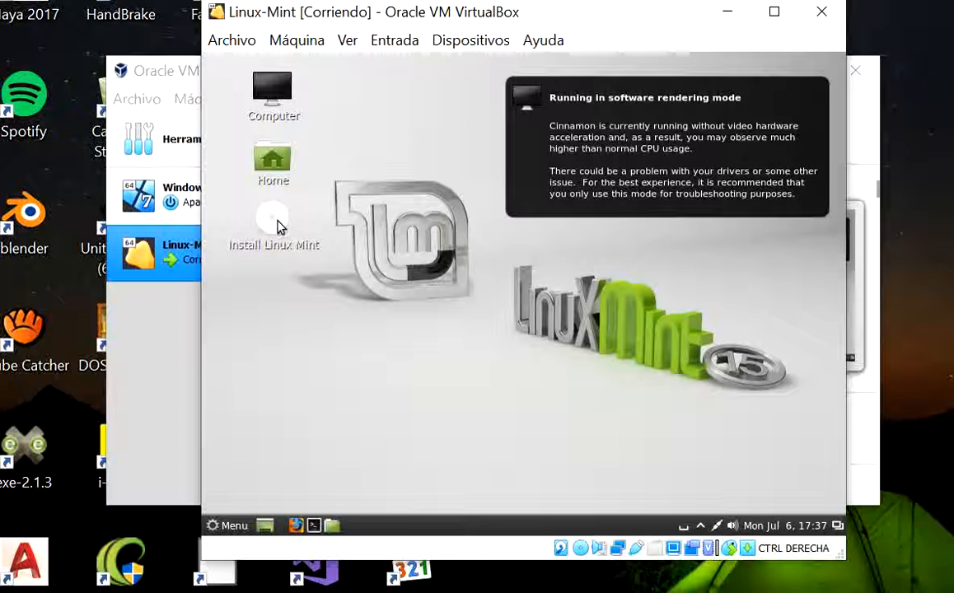
# Launch the Linux Mint installer in Español and begin the installation with the option to erase the disk
pyautogui.click(661, 162)
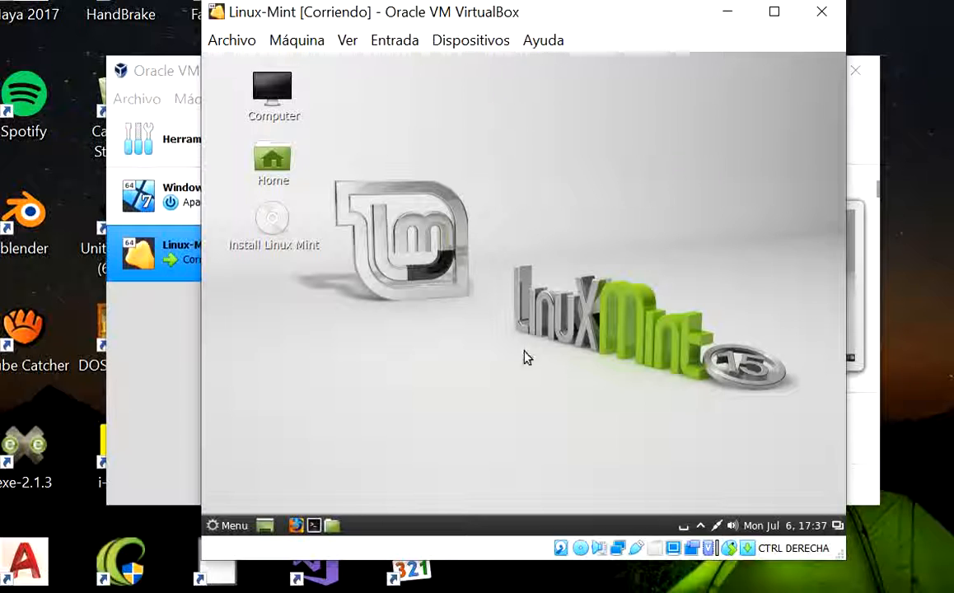
pyautogui.click(279, 223)
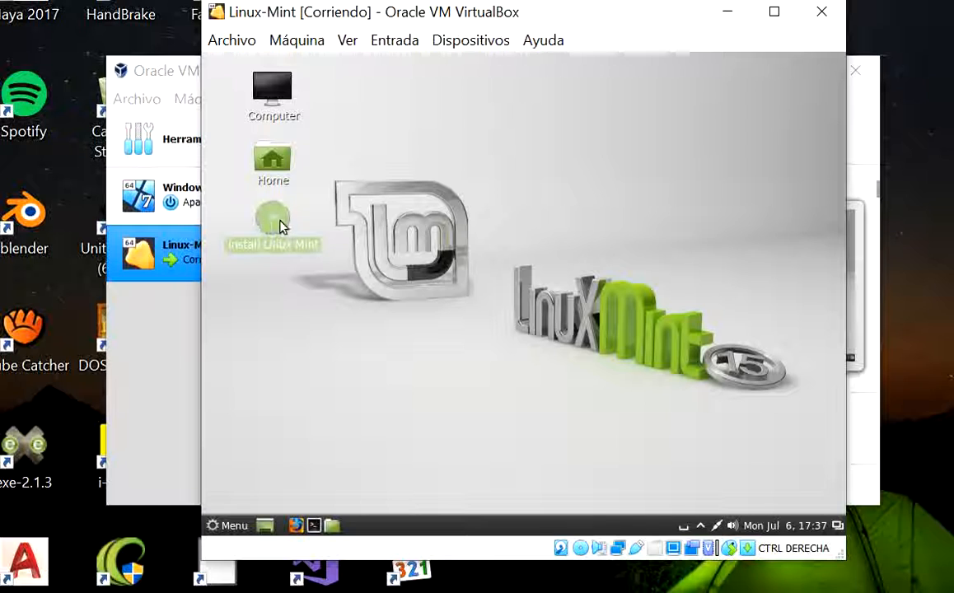
pyautogui.doubleClick(281, 224)
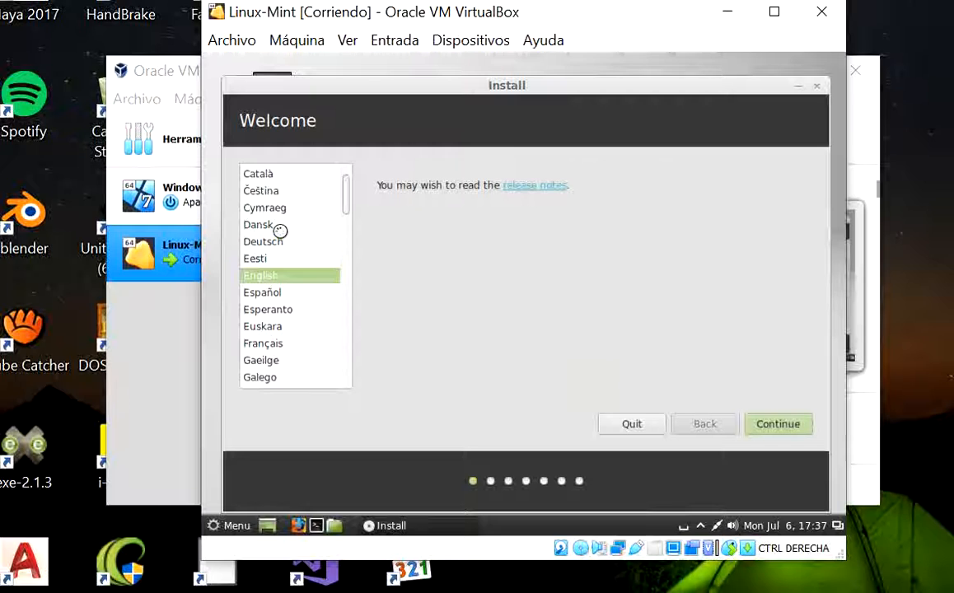
pyautogui.click(260, 294)
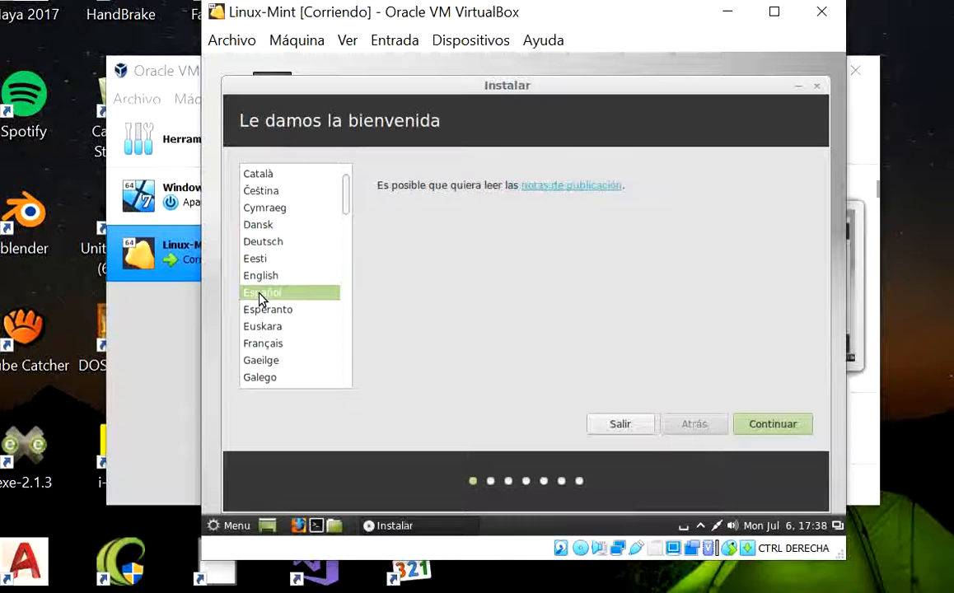
pyautogui.click(751, 426)
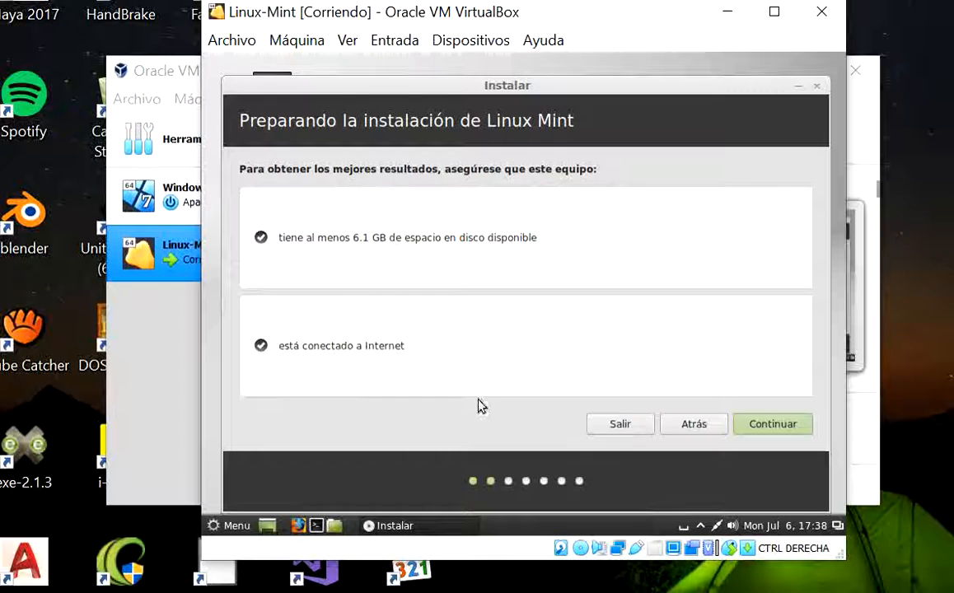
pyautogui.click(773, 424)
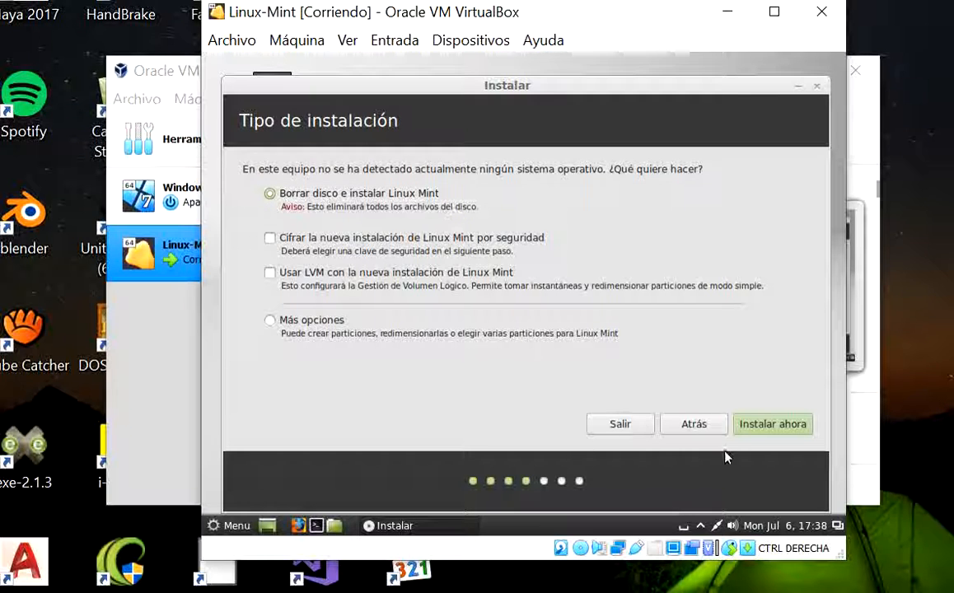
pyautogui.click(764, 425)
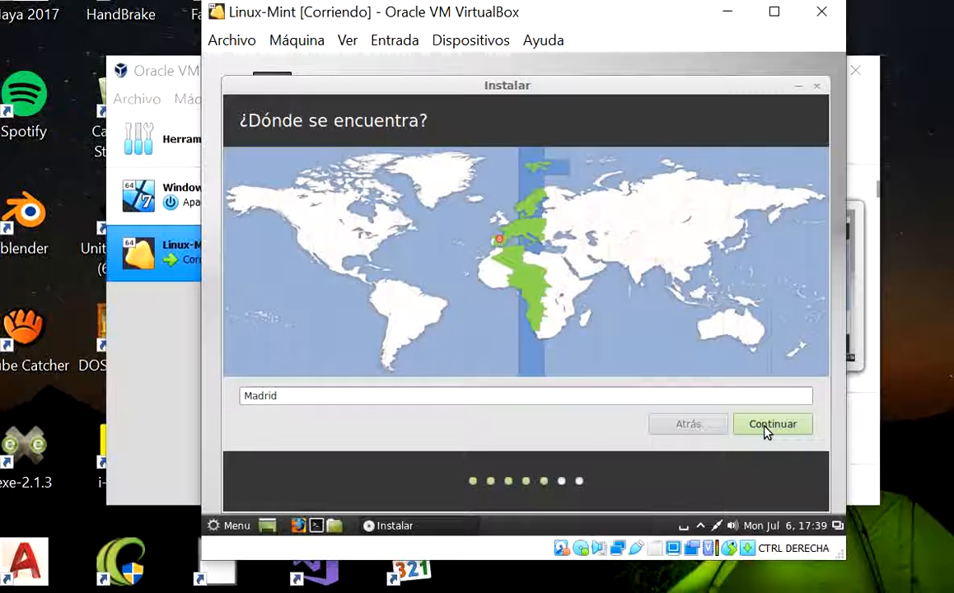
# Set the installation's location to Madrid and the keyboard layout to Español
pyautogui.click(599, 231)
pyautogui.click(499, 246)
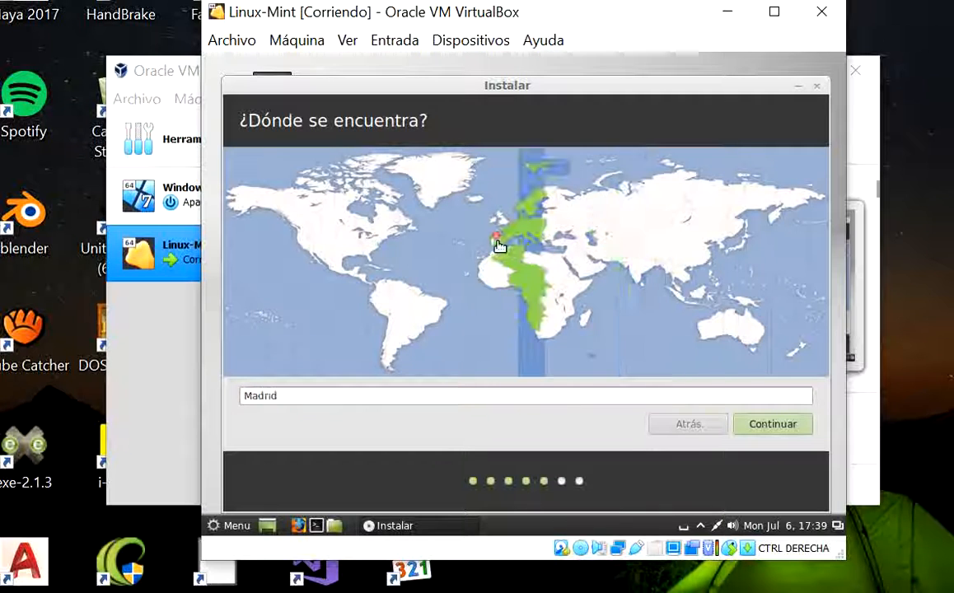
pyautogui.click(773, 424)
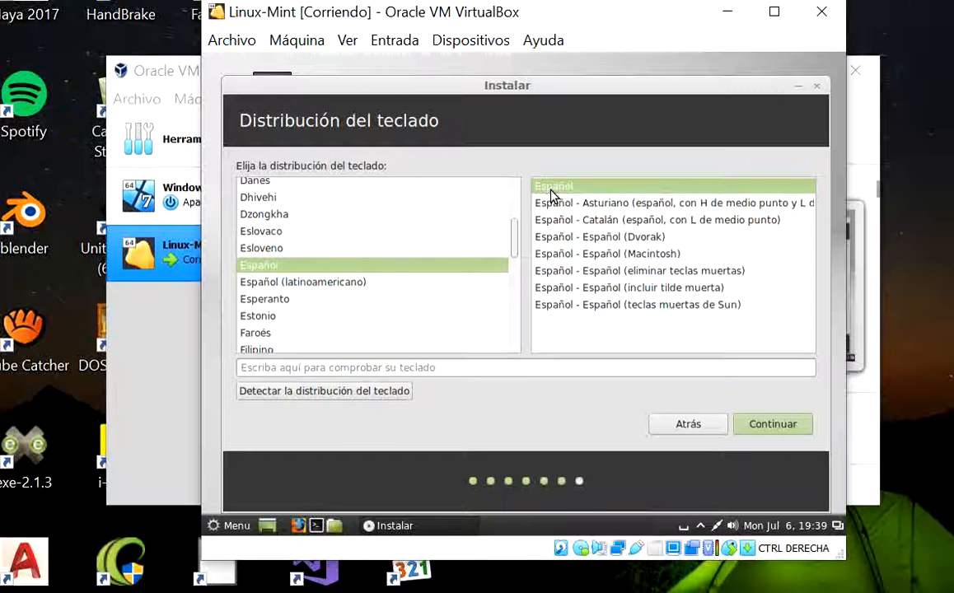
pyautogui.click(762, 427)
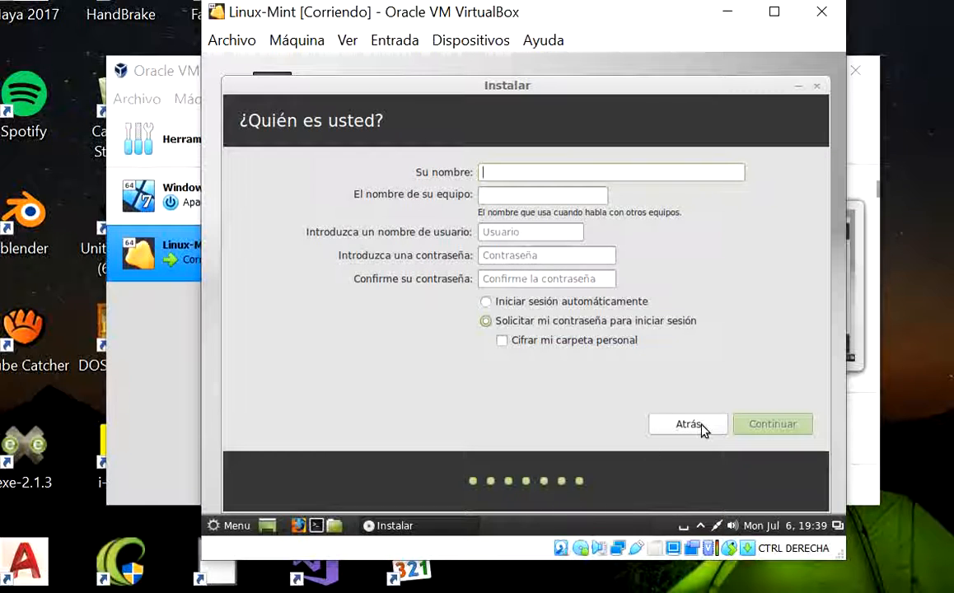
# Create the user account by entering the user's name, the account password and its confirmation, and require the password at login
pyautogui.write('carmen')
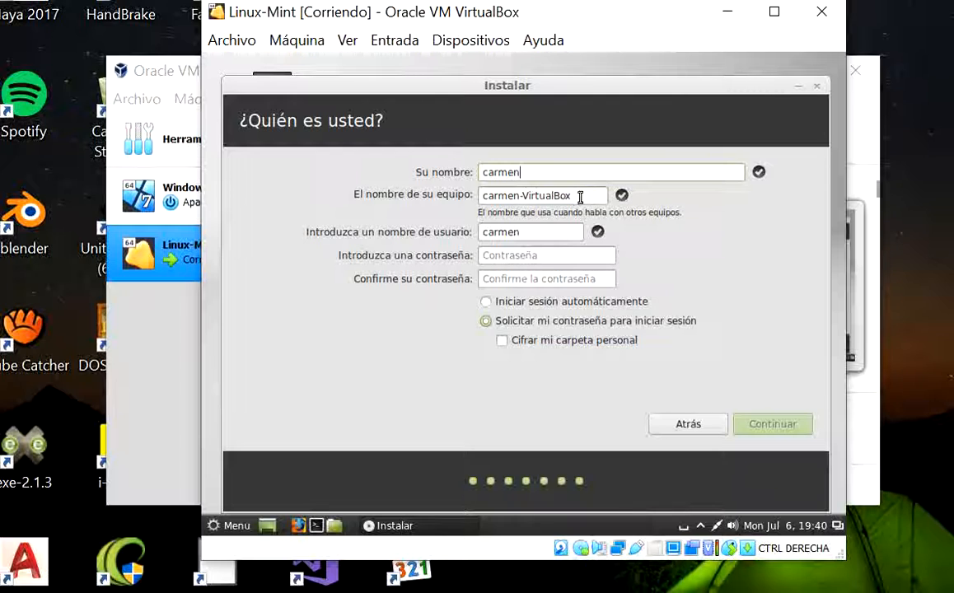
pyautogui.click(546, 257)
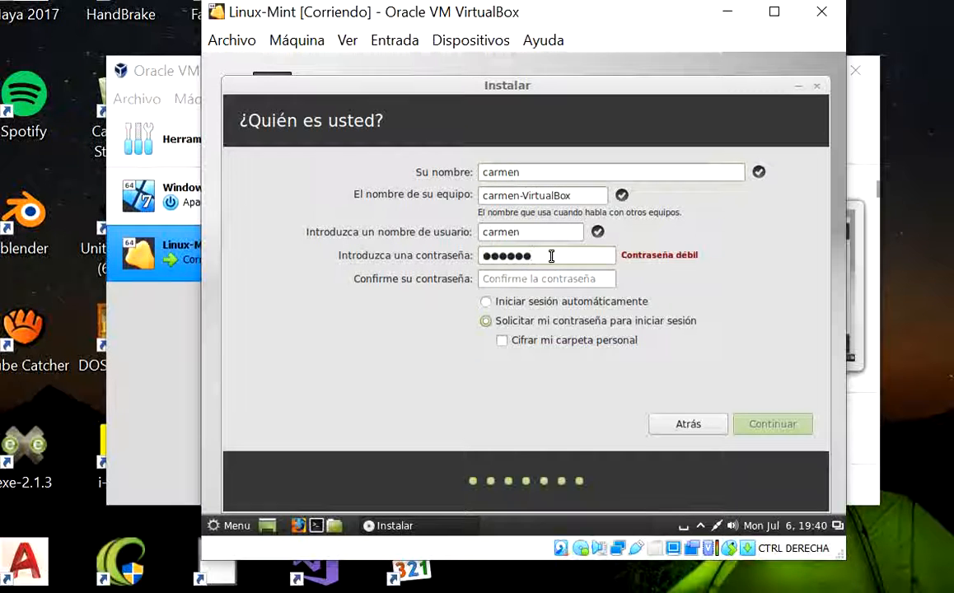
pyautogui.press('Tab')
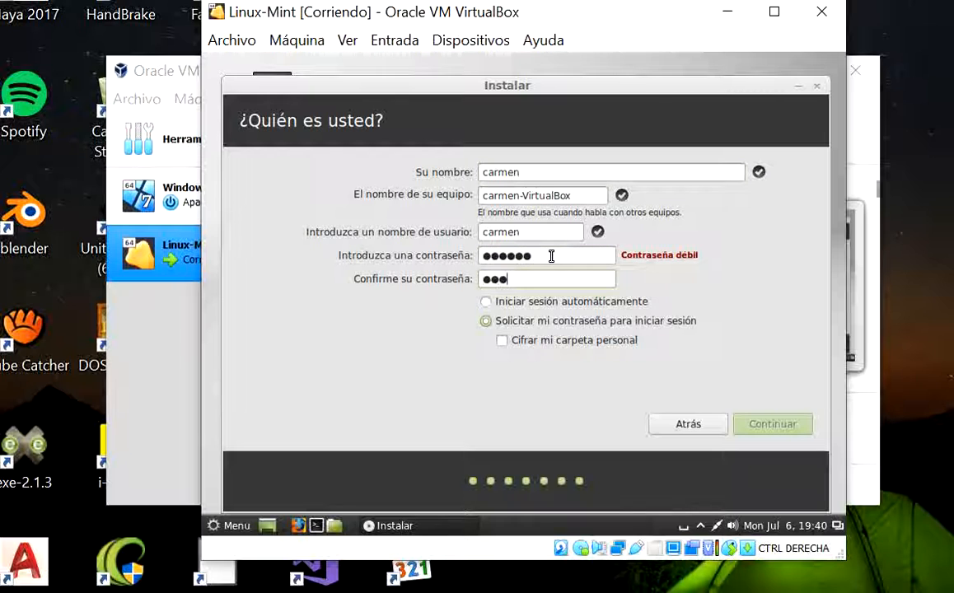
pyautogui.click(487, 303)
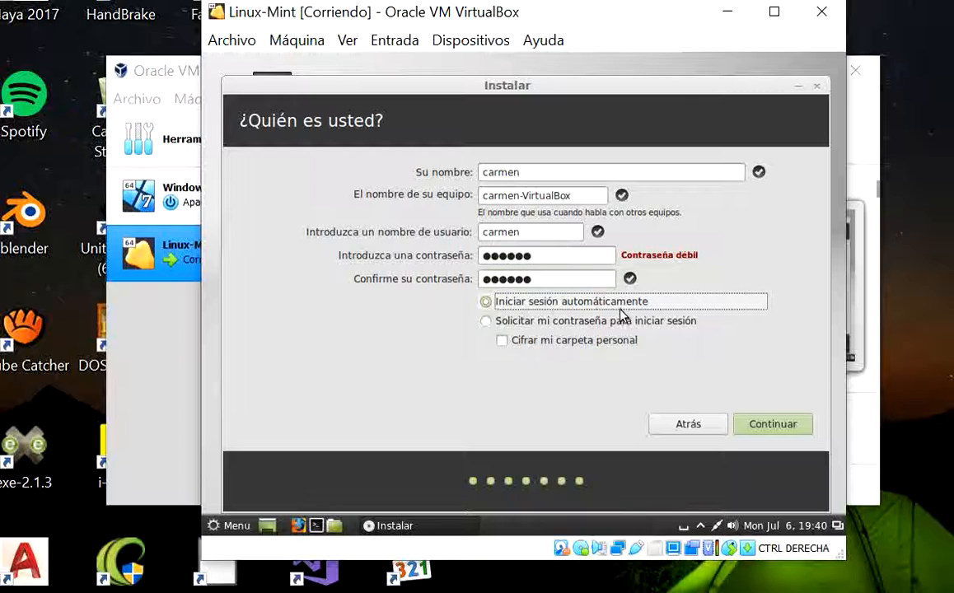
pyautogui.click(486, 322)
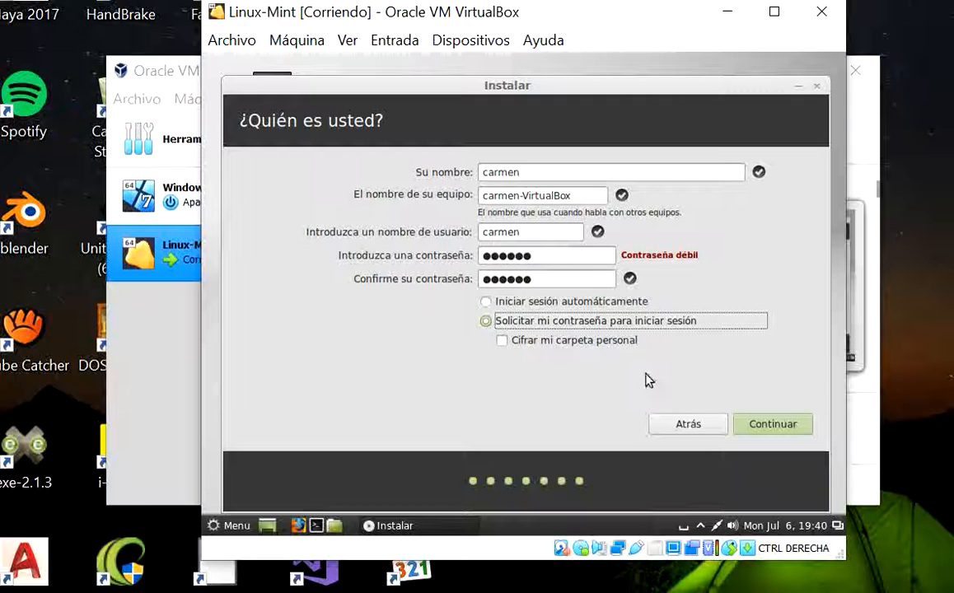
pyautogui.click(772, 425)
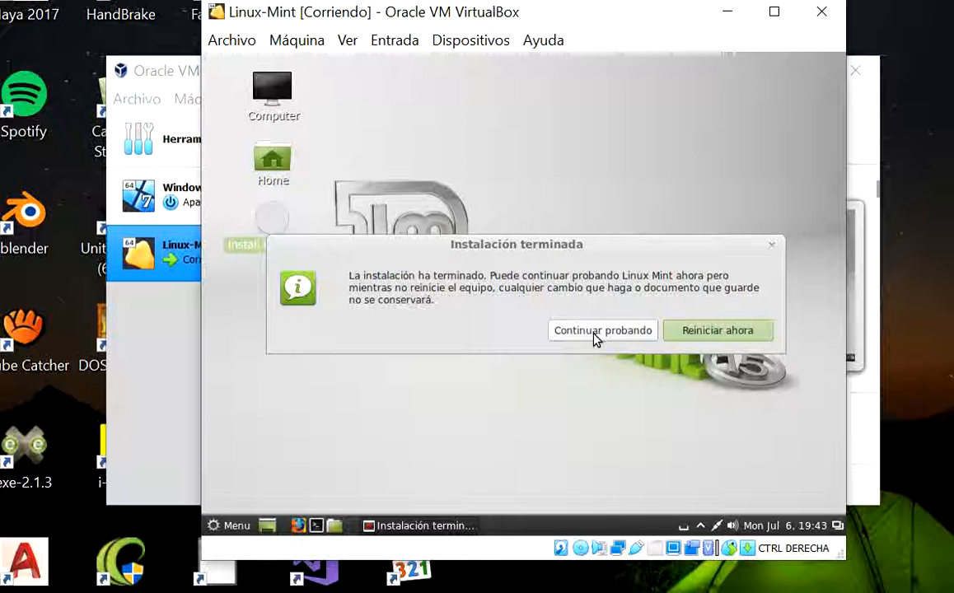
# Restart into the installed Linux Mint system and log in with the user's name and the account password
pyautogui.click(703, 332)
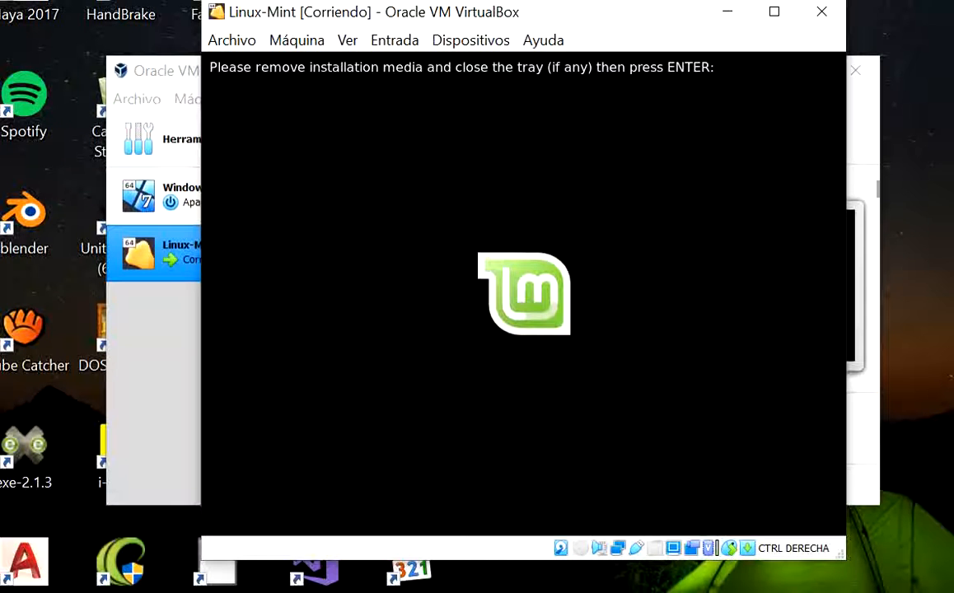
pyautogui.press('Return')
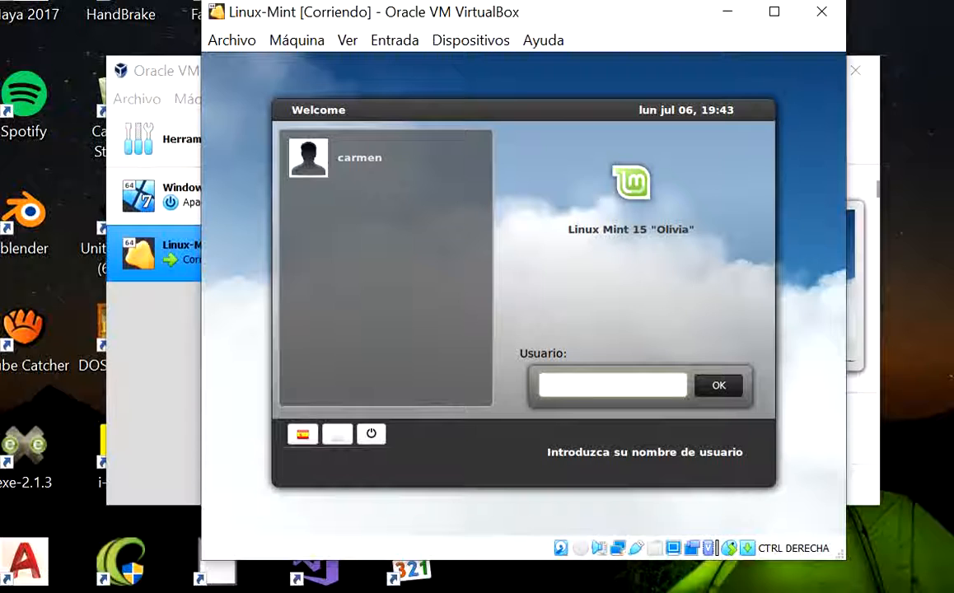
pyautogui.click(725, 387)
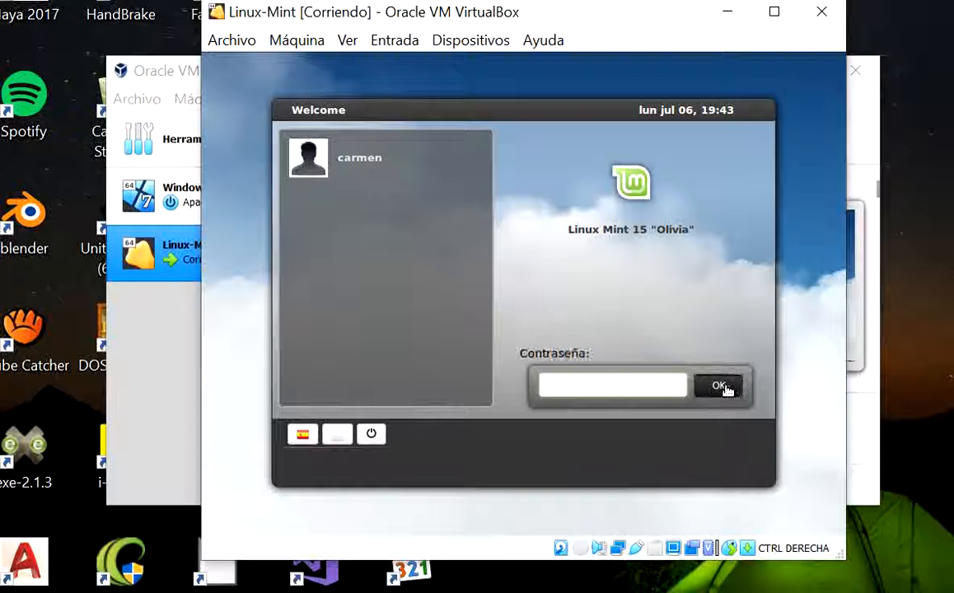
pyautogui.write('*')
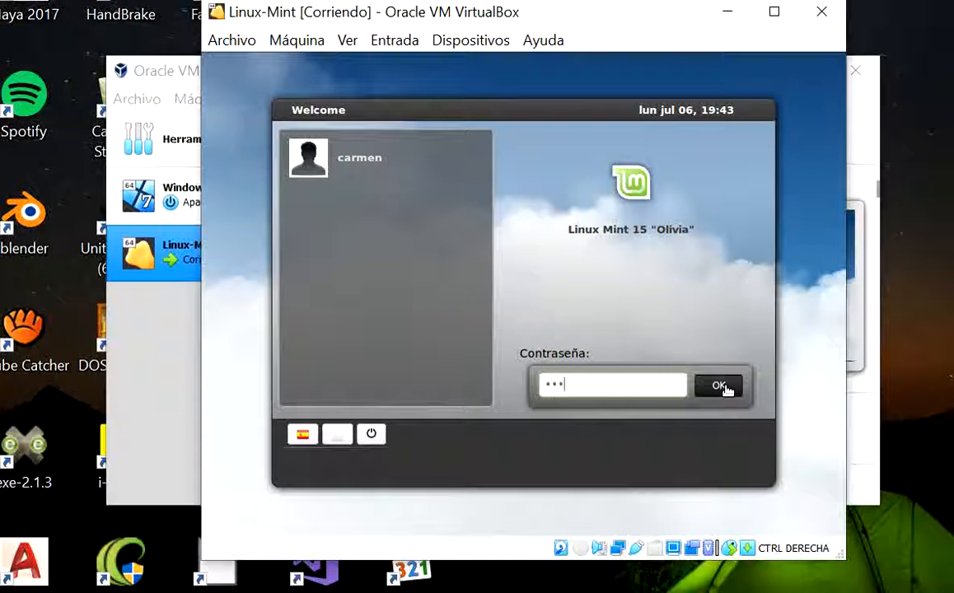
pyautogui.write('*****')
pyautogui.click(719, 386)
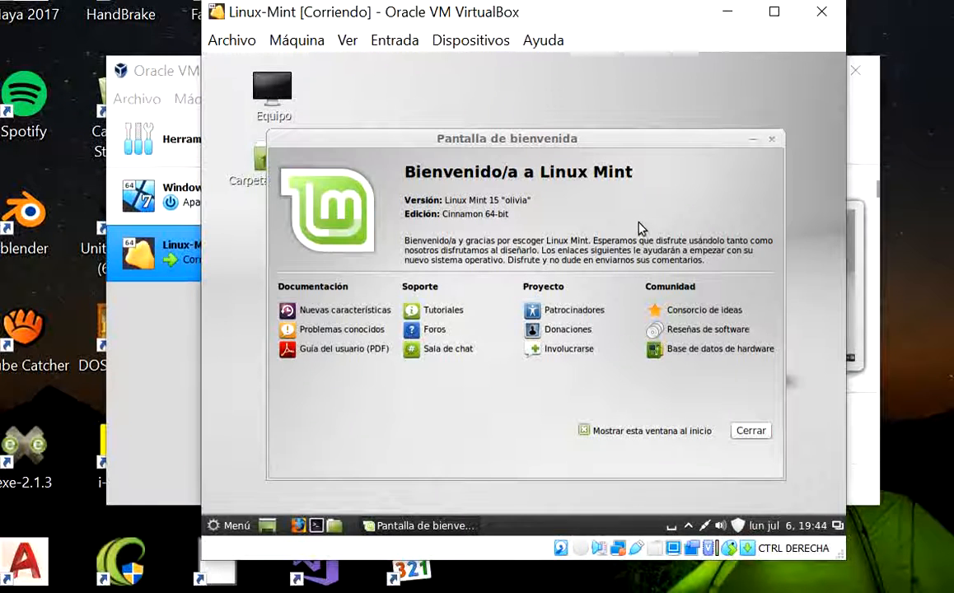
# Turn off showing the Linux Mint welcome window at startup and close it
pyautogui.click(584, 430)
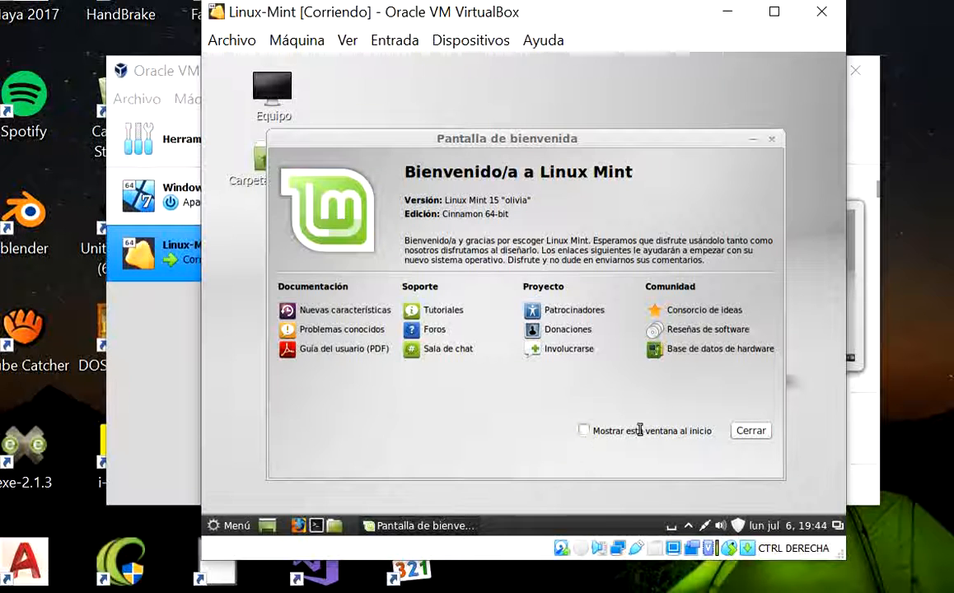
pyautogui.click(751, 431)
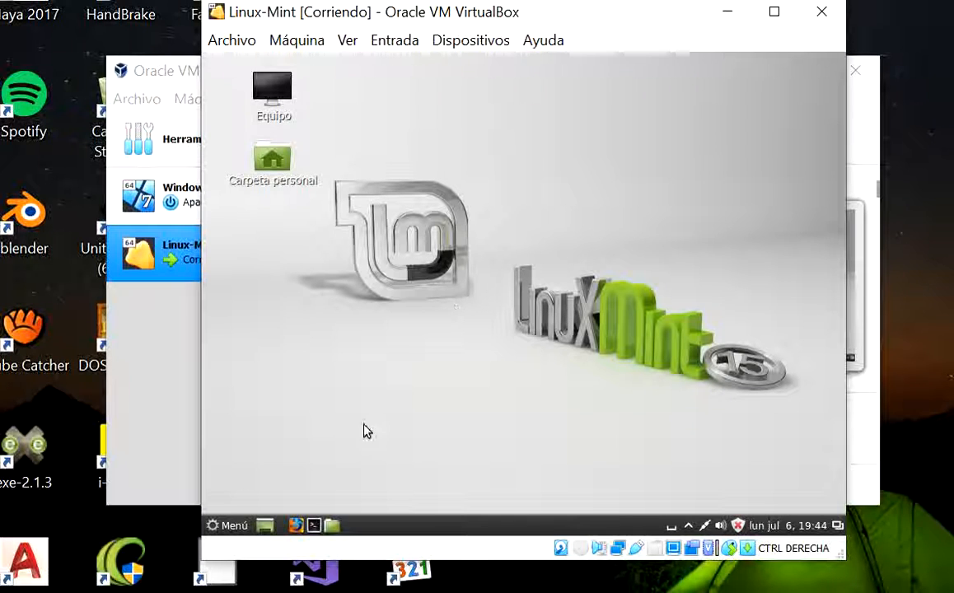
# Try to open the software manager (Gestor de software), submitting its administrative prompt without a password
pyautogui.click(234, 527)
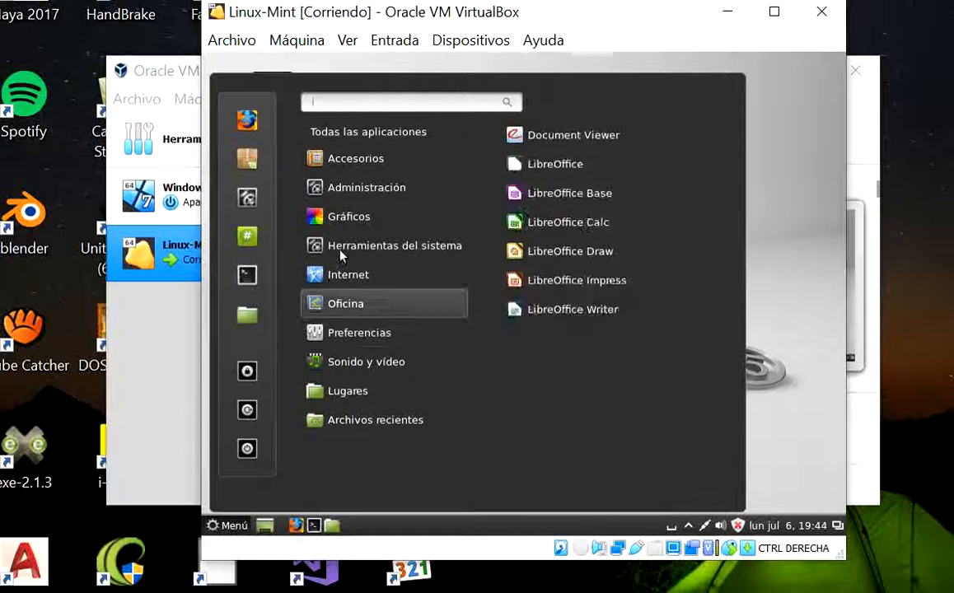
pyautogui.click(247, 165)
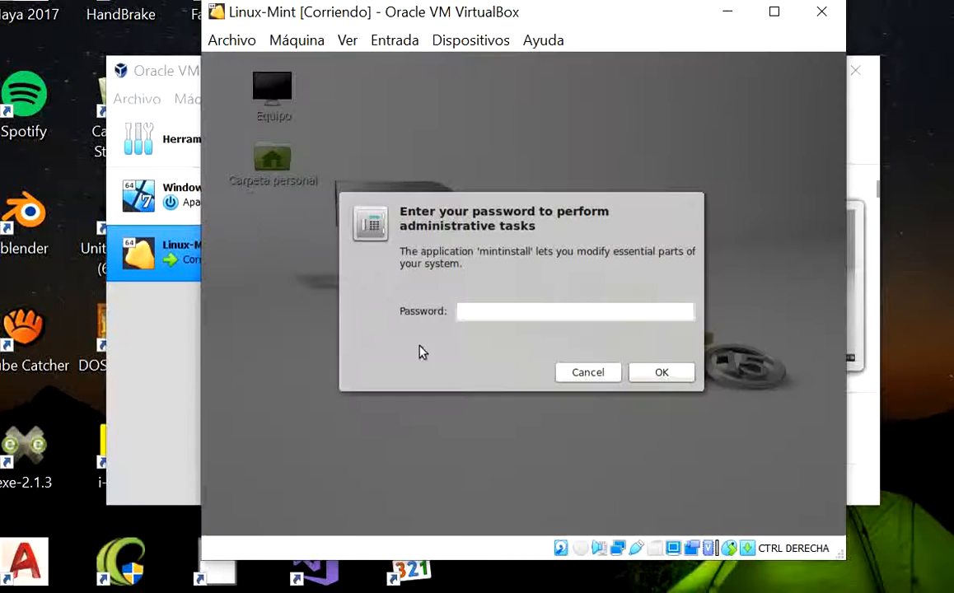
pyautogui.click(659, 373)
# Shut down the Linux Mint guest system and confirm the shutdown
pyautogui.click(231, 525)
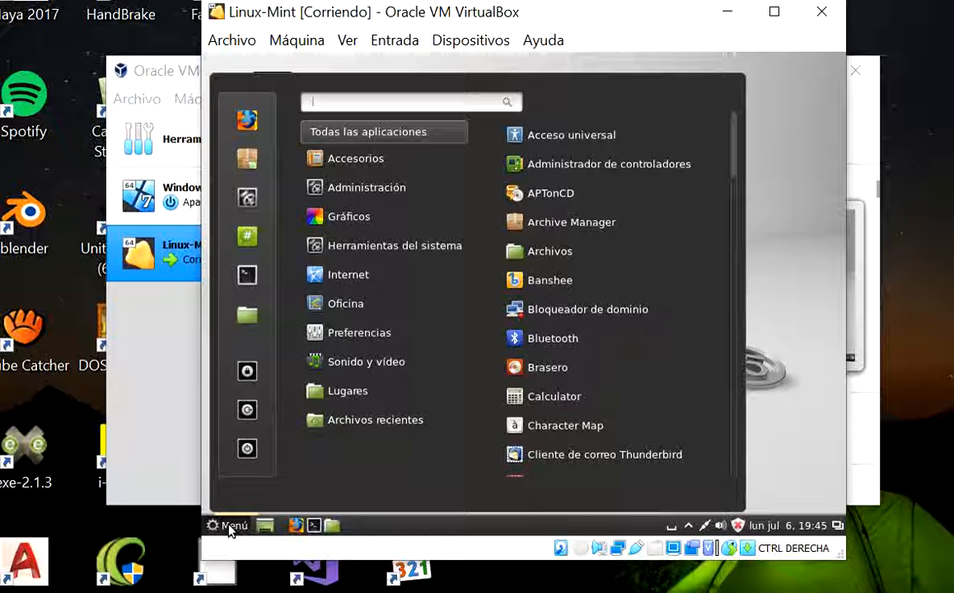
pyautogui.click(247, 450)
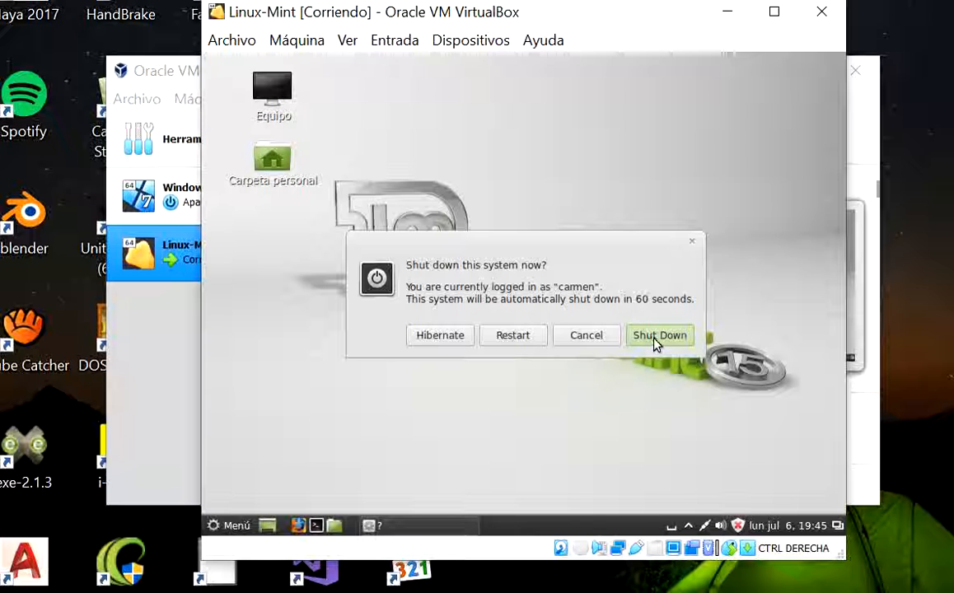
pyautogui.click(656, 336)
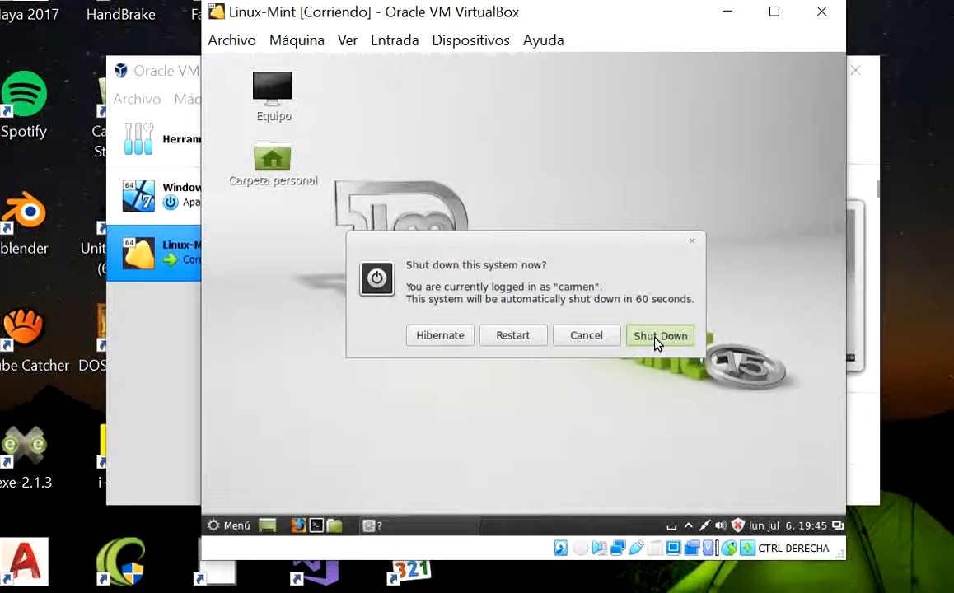